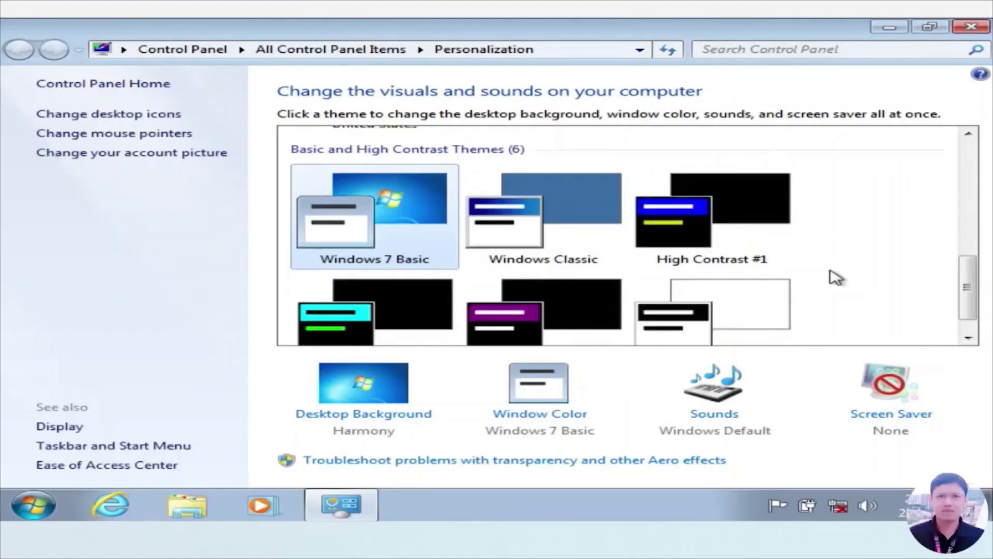
- Select the Penguins picture in the desktop background settings
scroll(833, 278, up, 4)
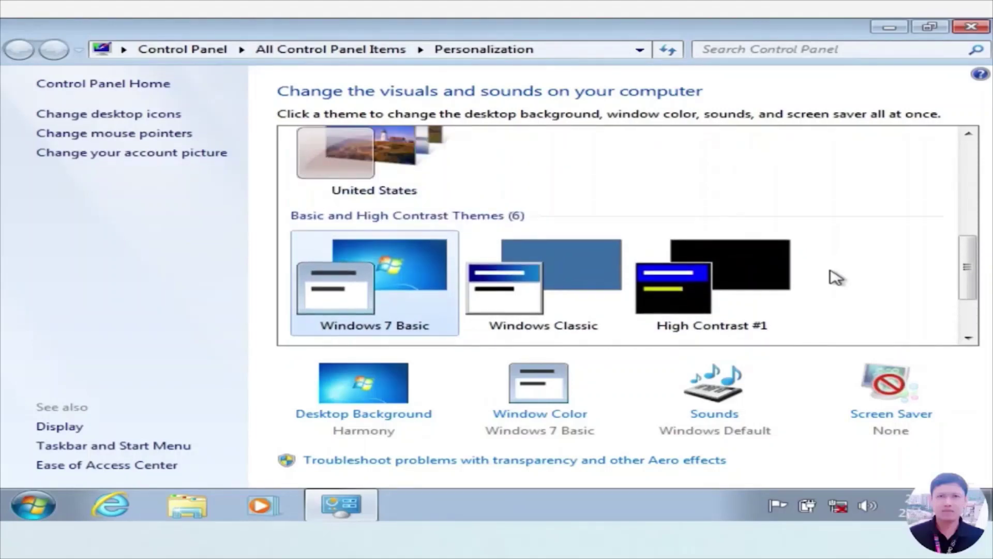
click(362, 415)
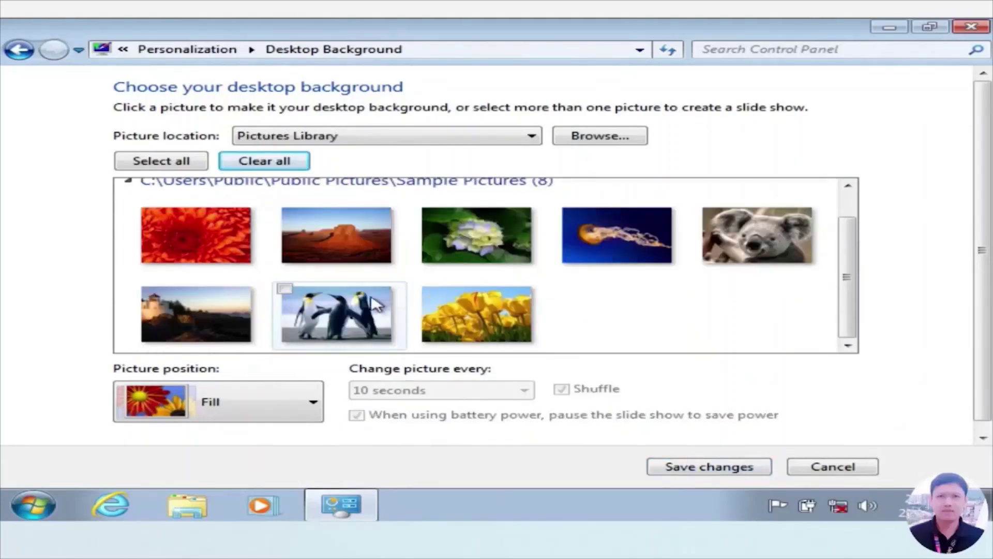
click(287, 293)
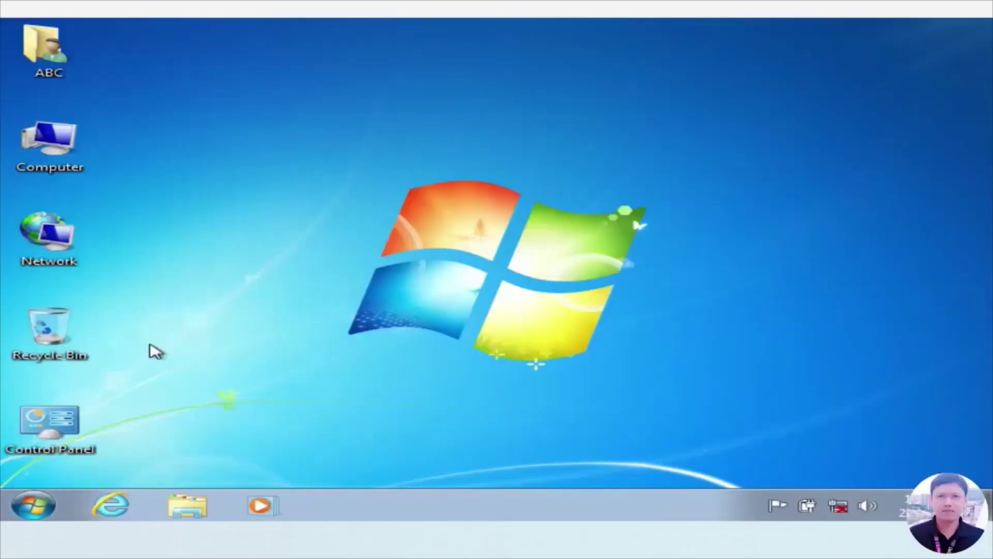
- Look through the Start menu's All Programs list and the desktop background settings
click(33, 506)
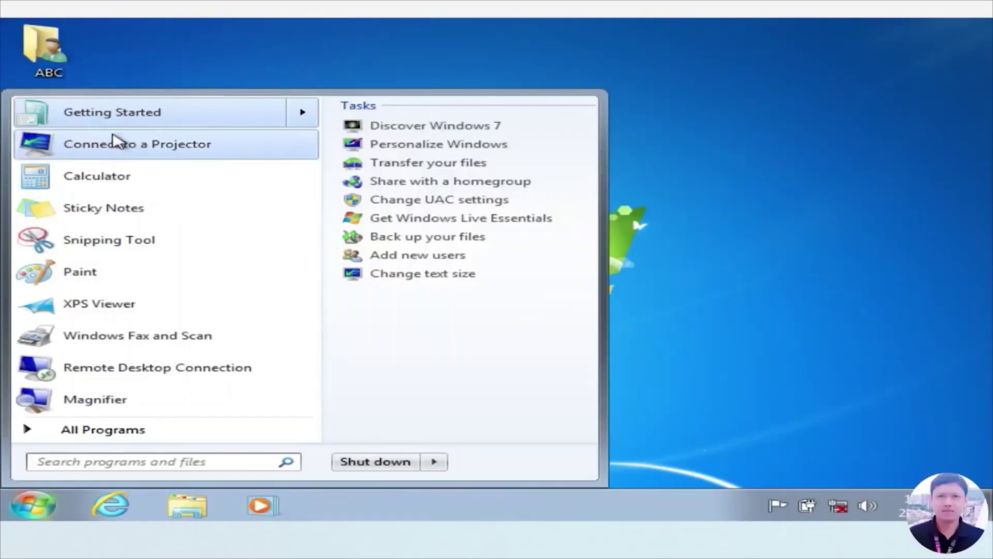
click(65, 429)
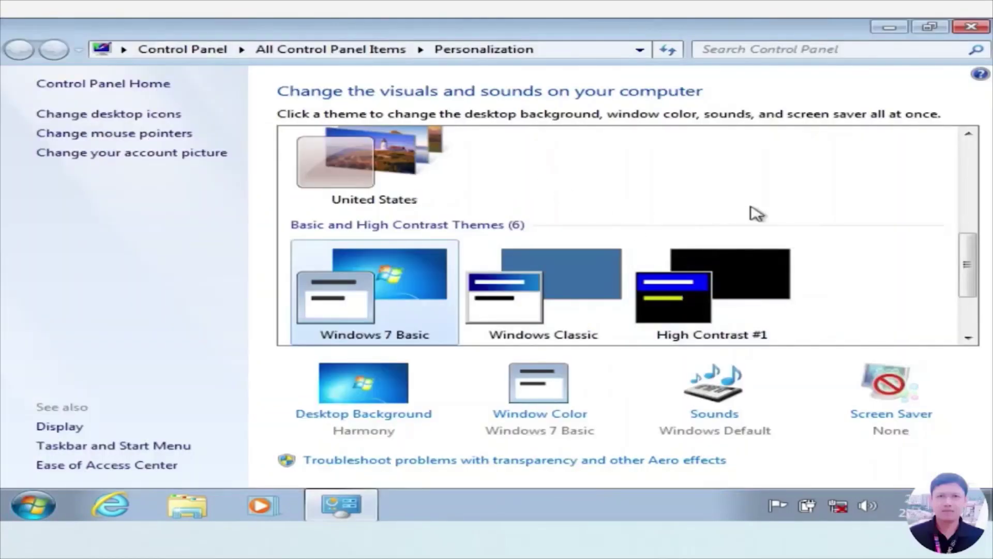
click(362, 421)
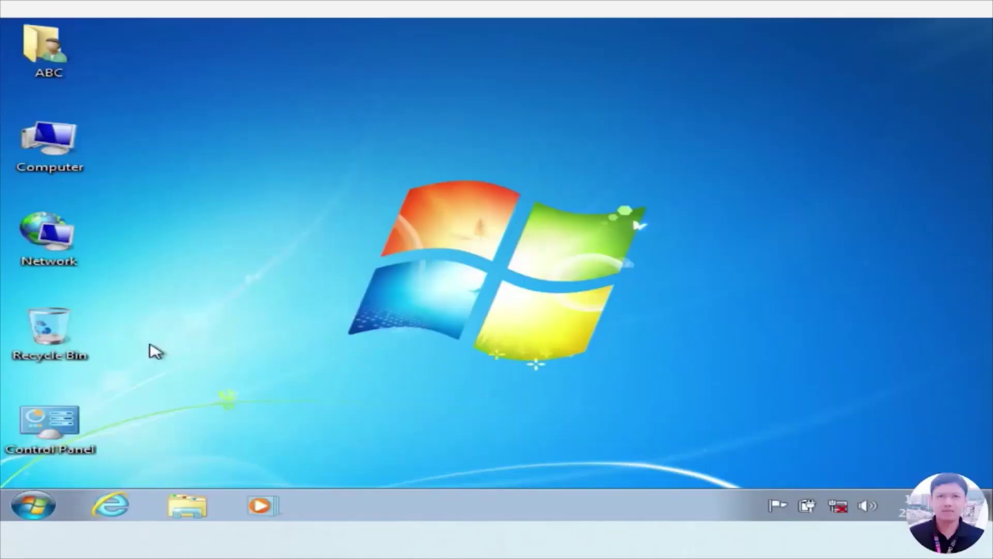
click(33, 505)
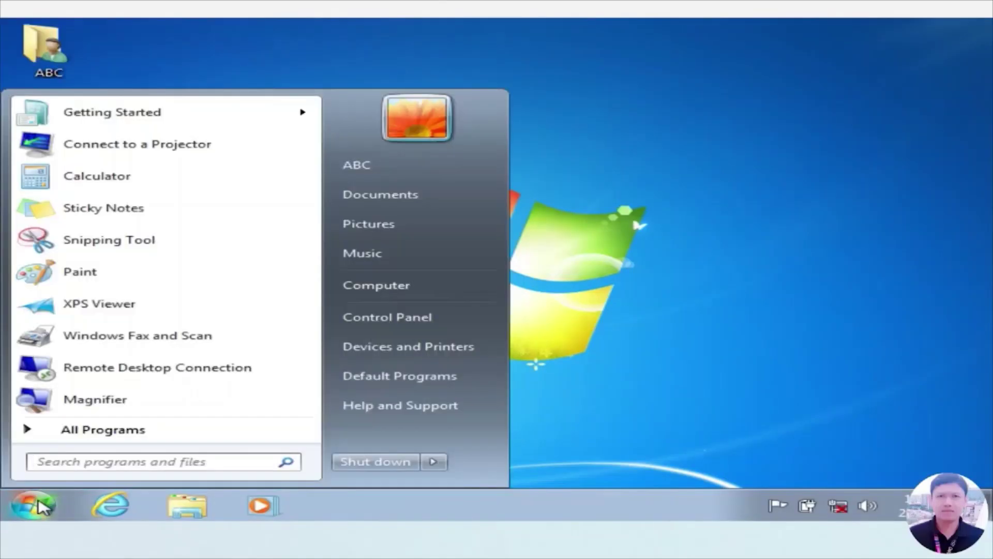
click(65, 429)
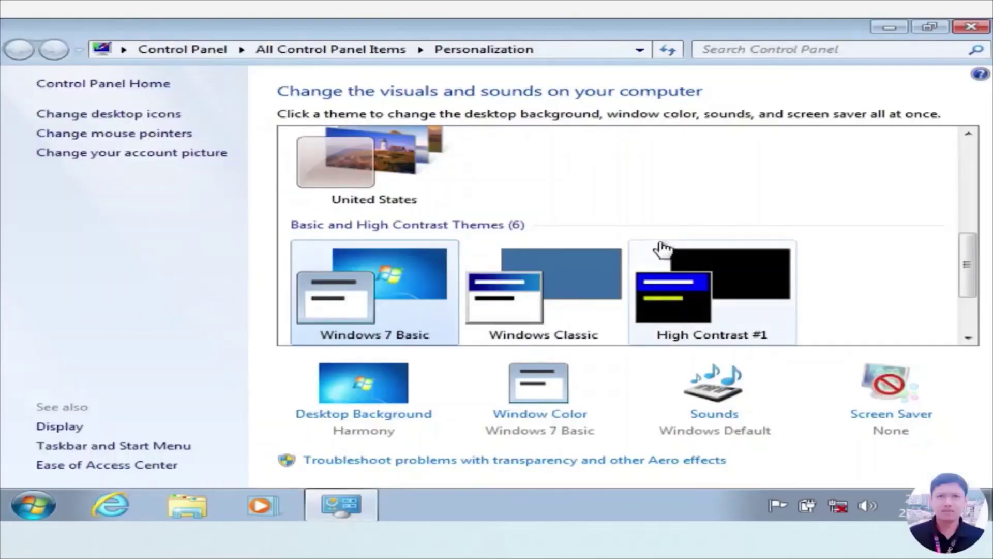
scroll(833, 278, down, 1)
scroll(832, 277, down, 3)
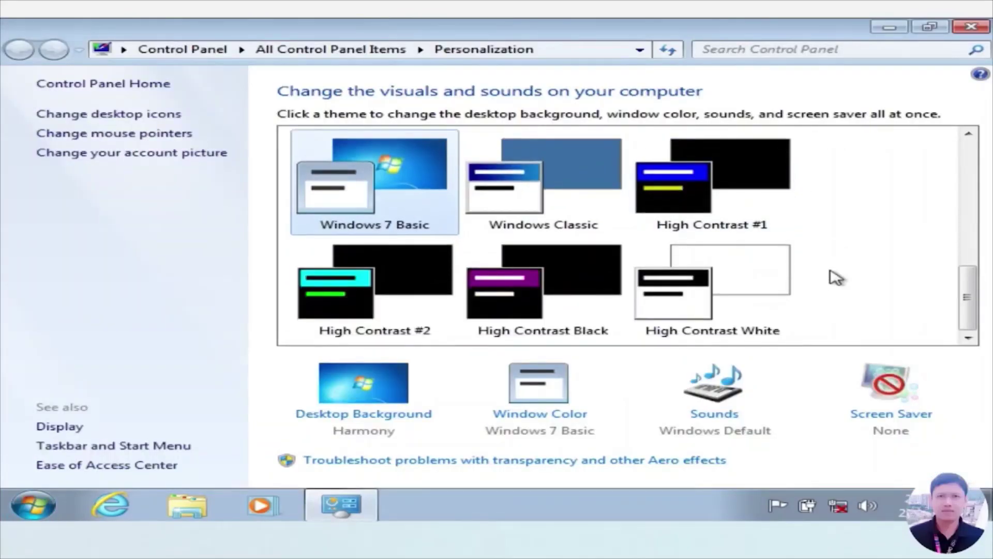
scroll(833, 278, up, 2)
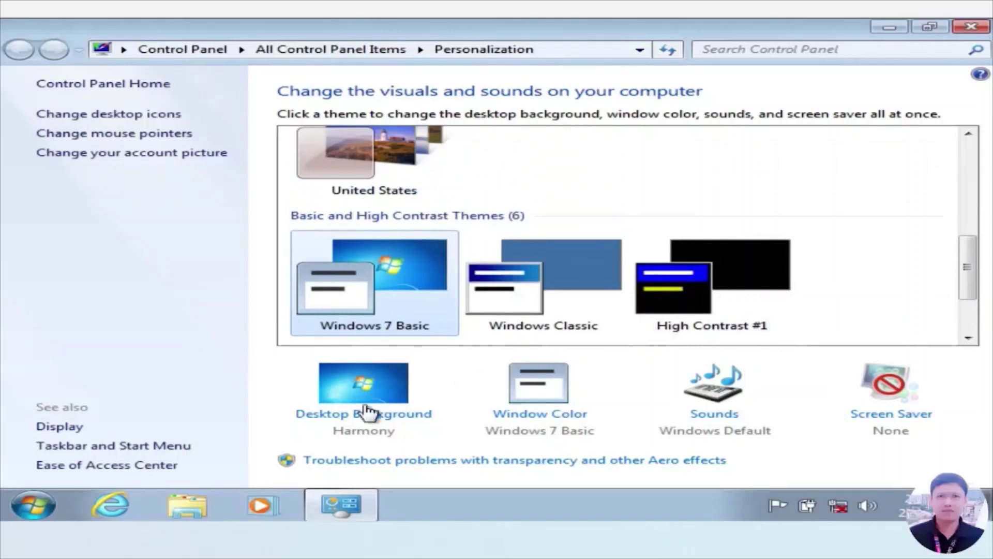
- Make the Penguins picture the desktop wallpaper
click(362, 419)
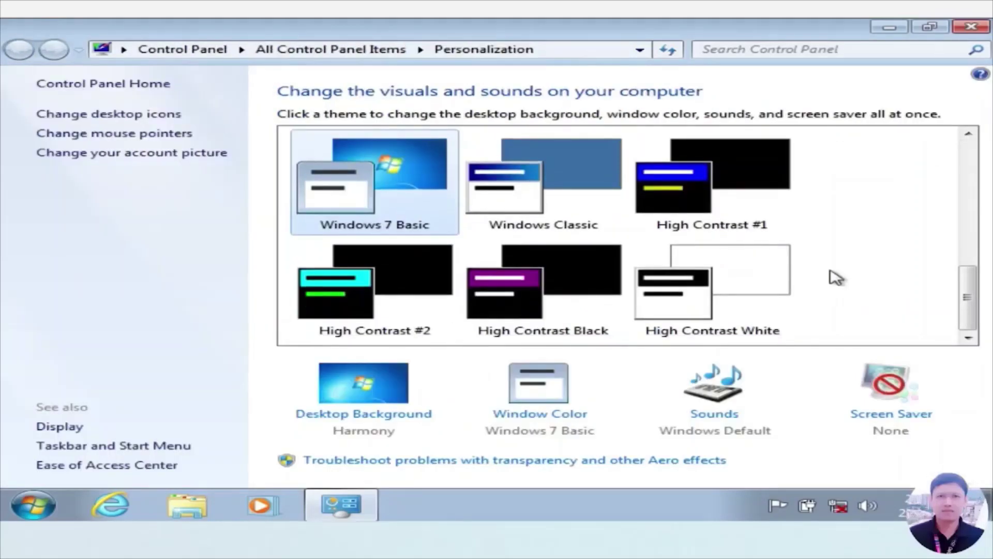
scroll(833, 278, up, 2)
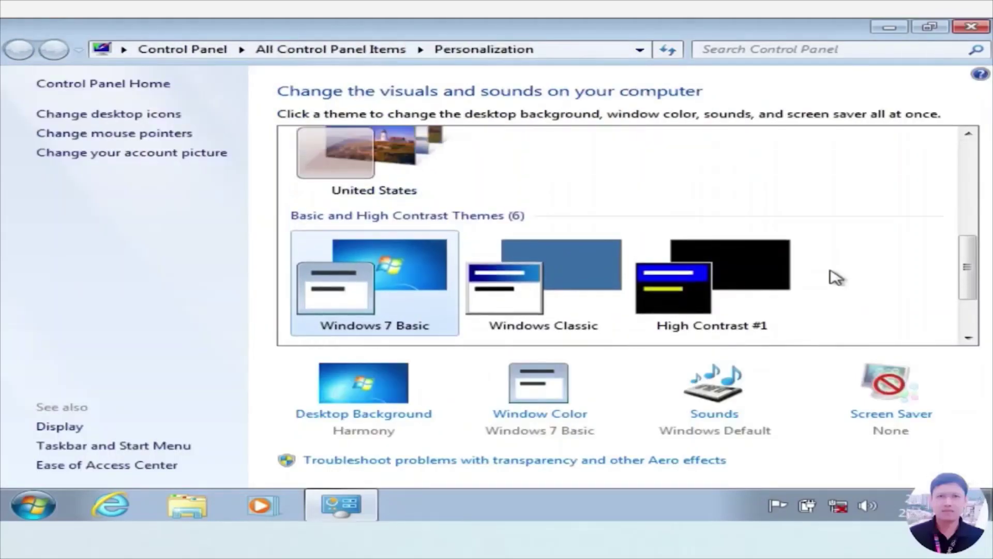
click(363, 416)
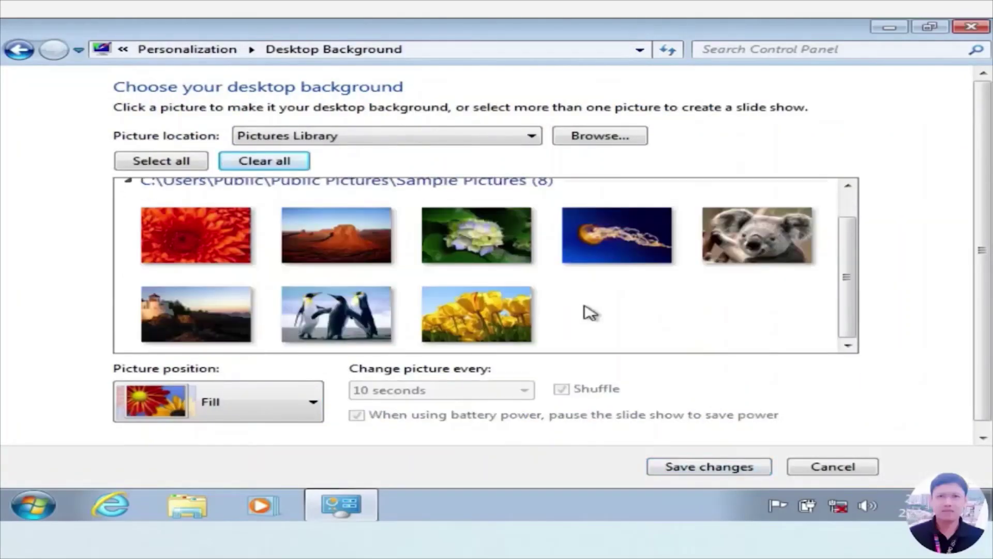
click(288, 297)
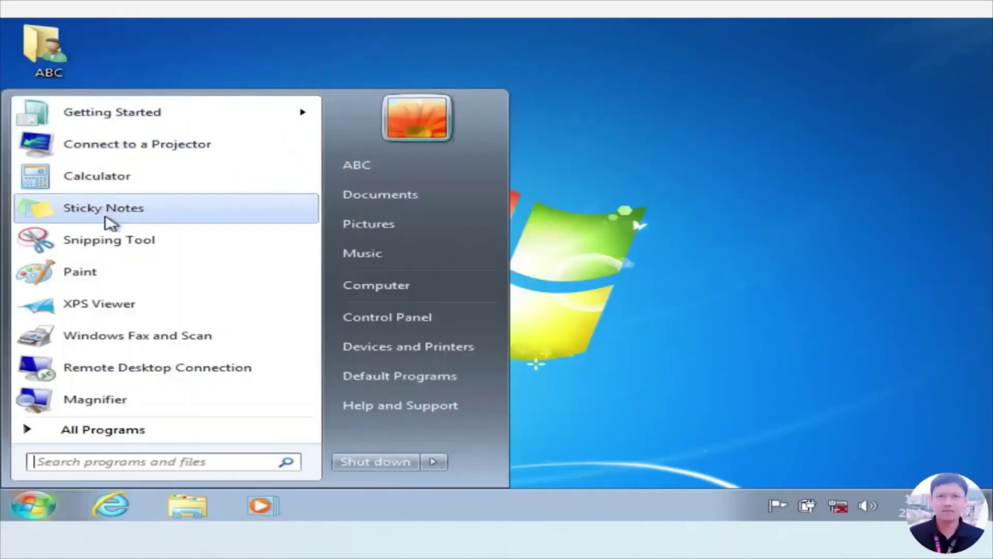
click(61, 429)
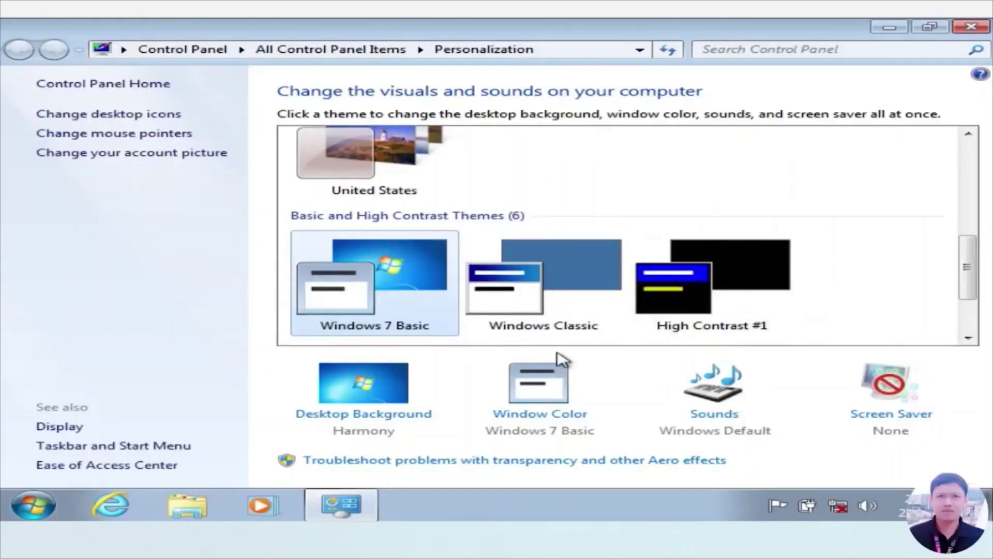
click(366, 413)
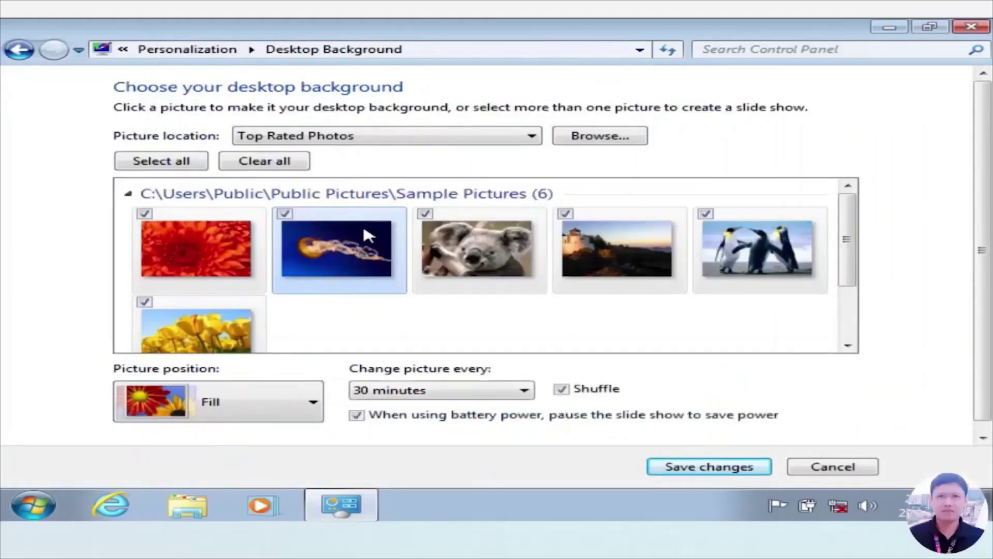
mouse_move(369, 235)
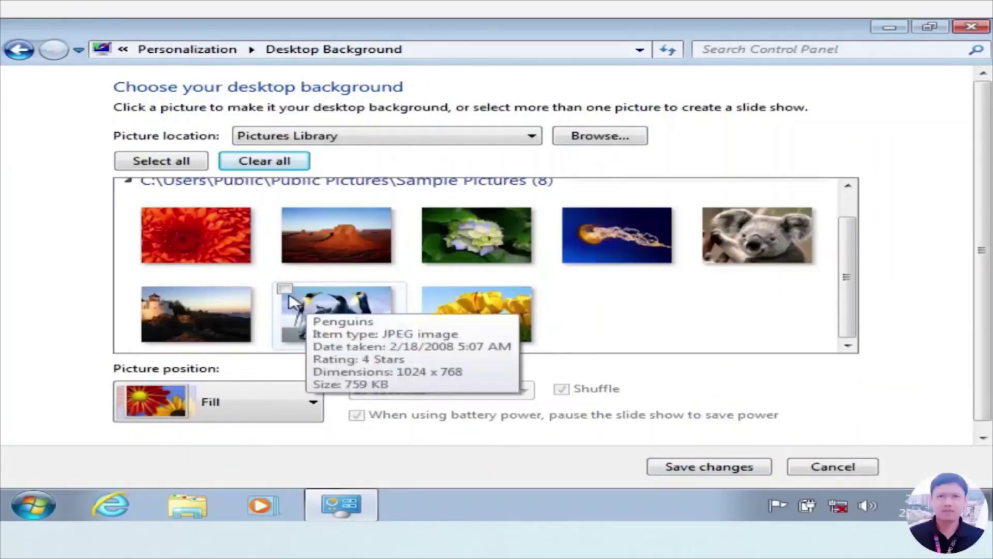
click(285, 289)
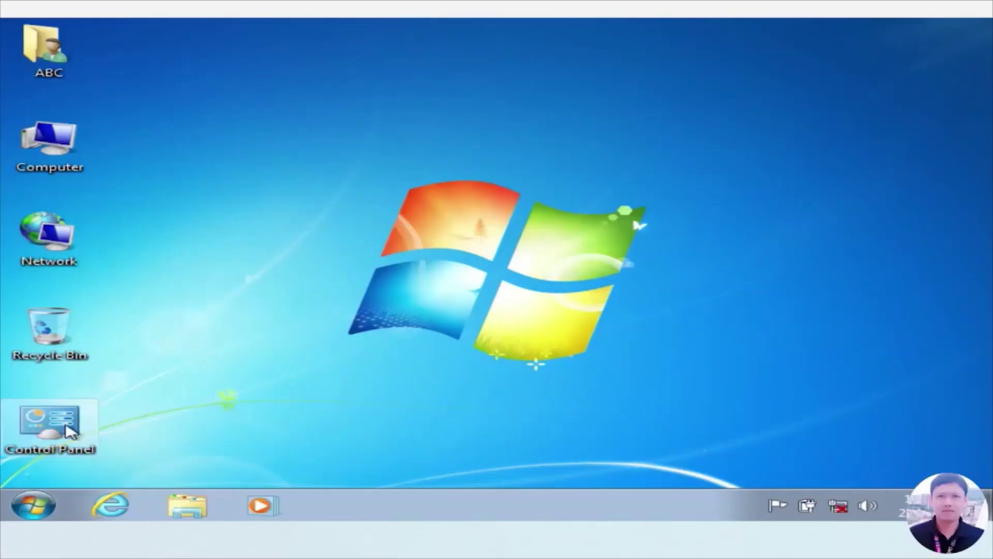
- Open the Start menu
click(32, 505)
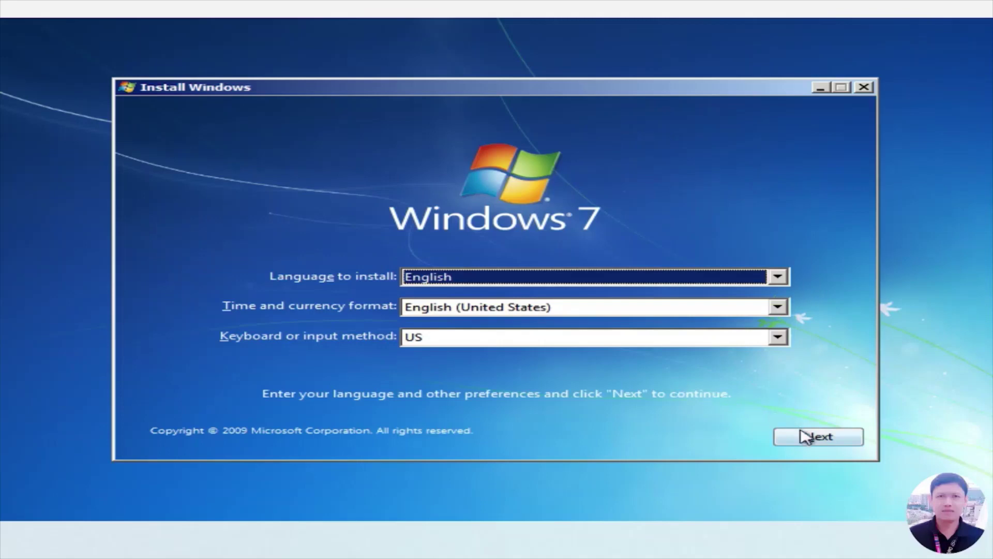
- Keep the default language settings, start the installation, and accept the license terms
click(816, 439)
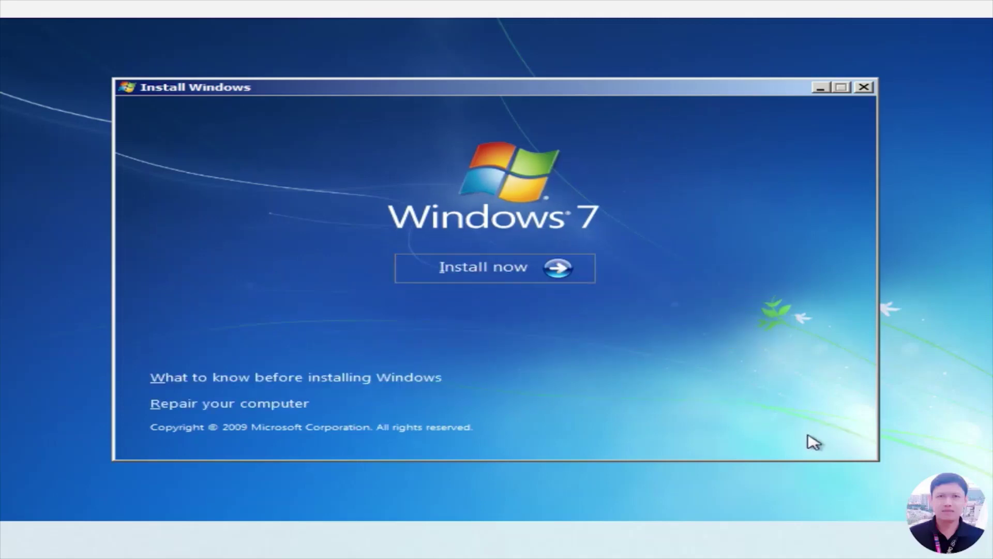
click(495, 271)
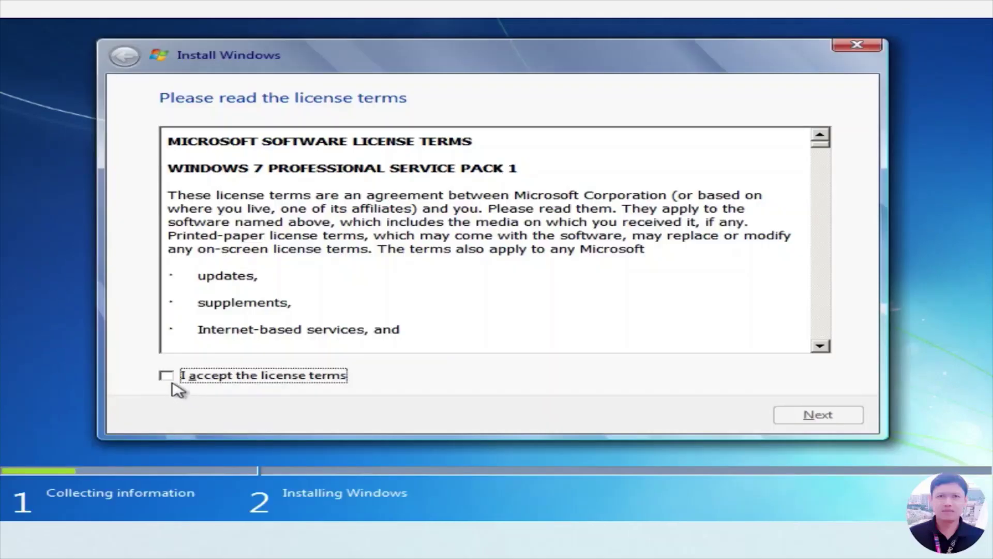
click(167, 377)
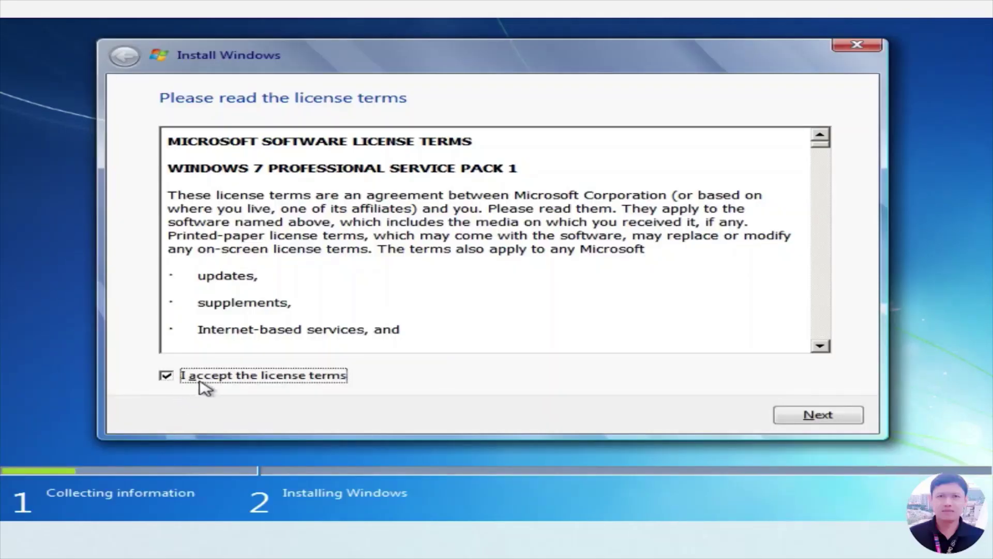
click(815, 420)
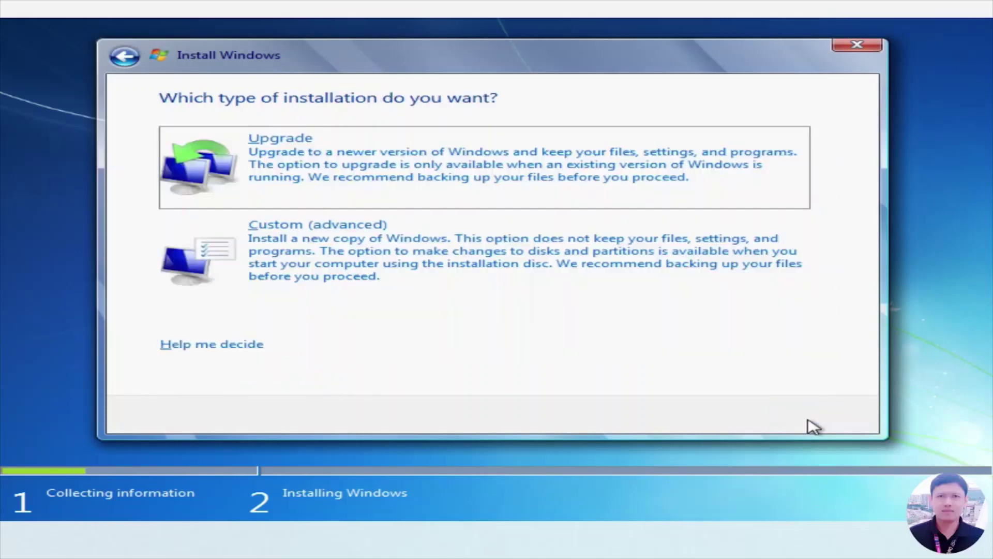
- Choose Custom installation and create a 32768 MB partition, accepting the extra system partition
click(309, 254)
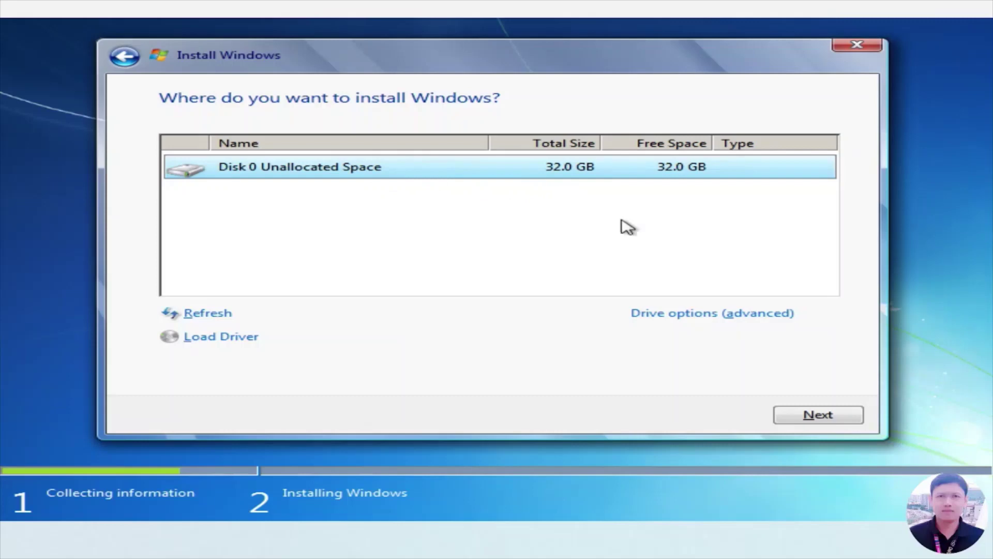
click(668, 316)
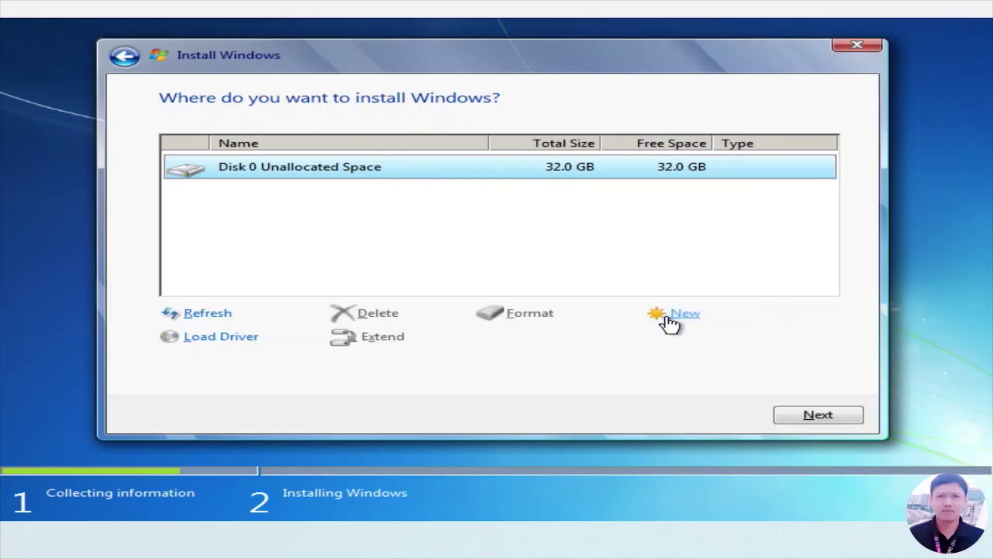
click(686, 317)
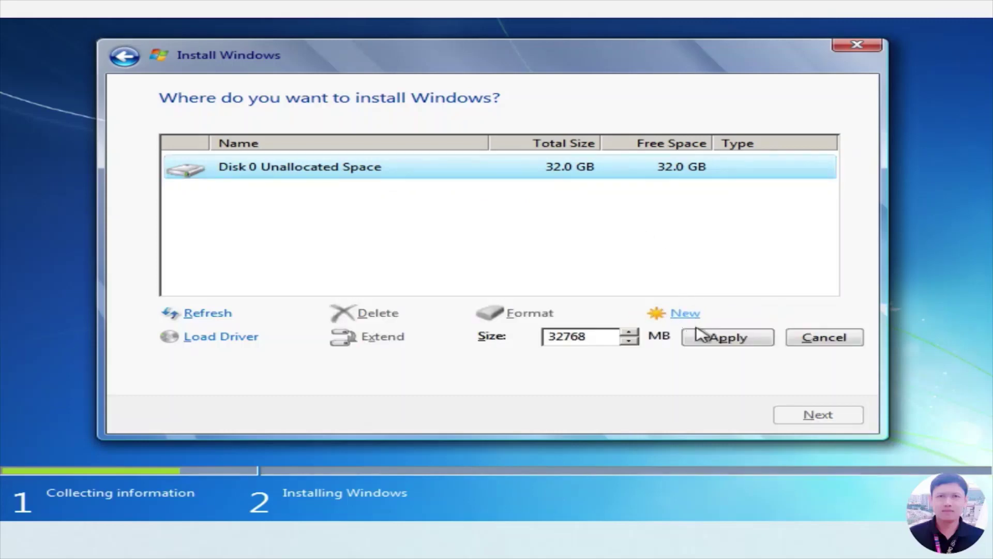
click(724, 340)
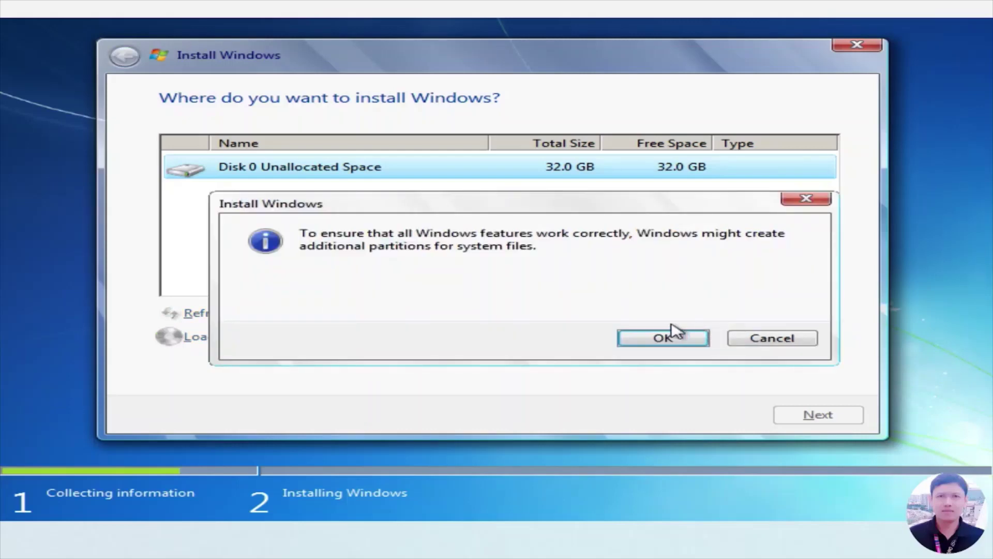
click(664, 339)
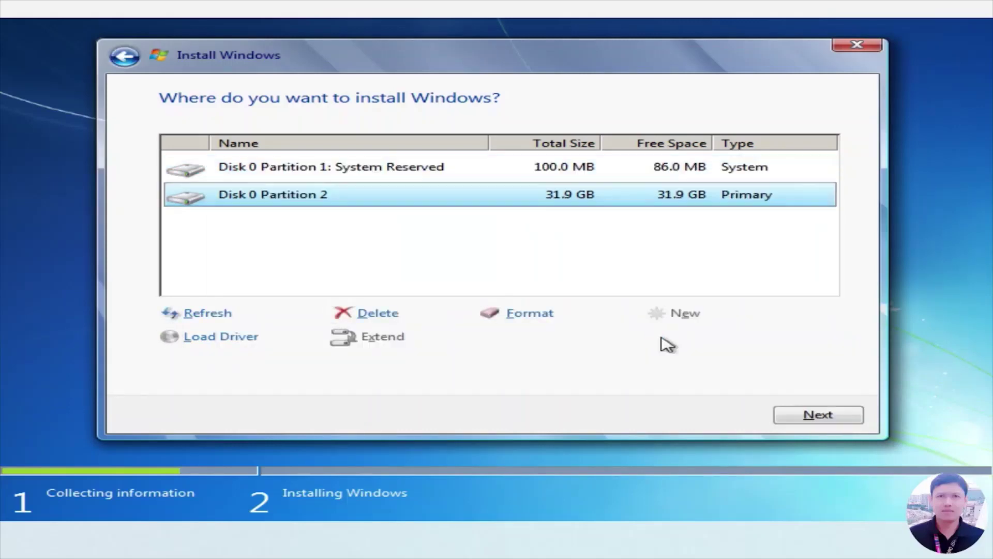
- Format the 31.9 GB Partition 2 and install Windows onto it
click(532, 324)
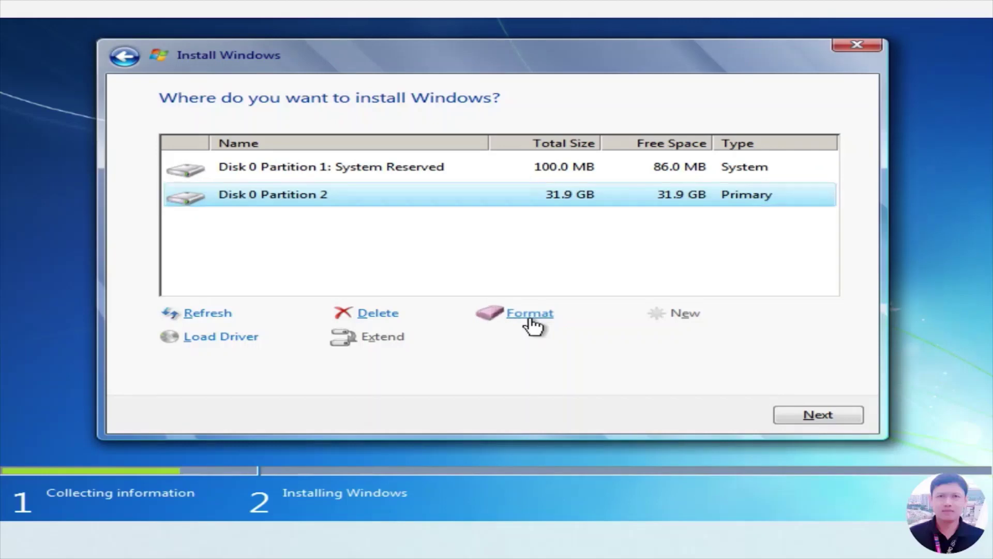
click(655, 341)
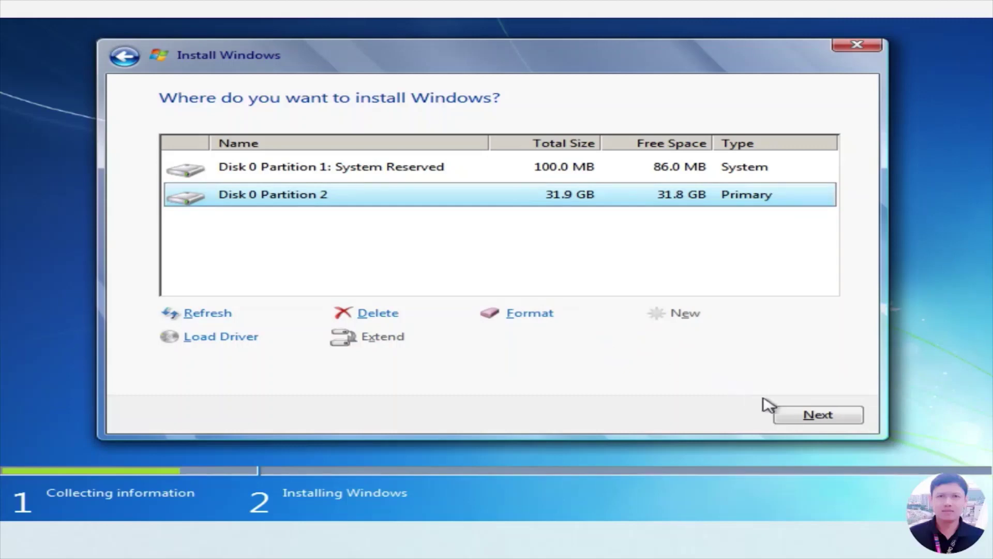
click(818, 415)
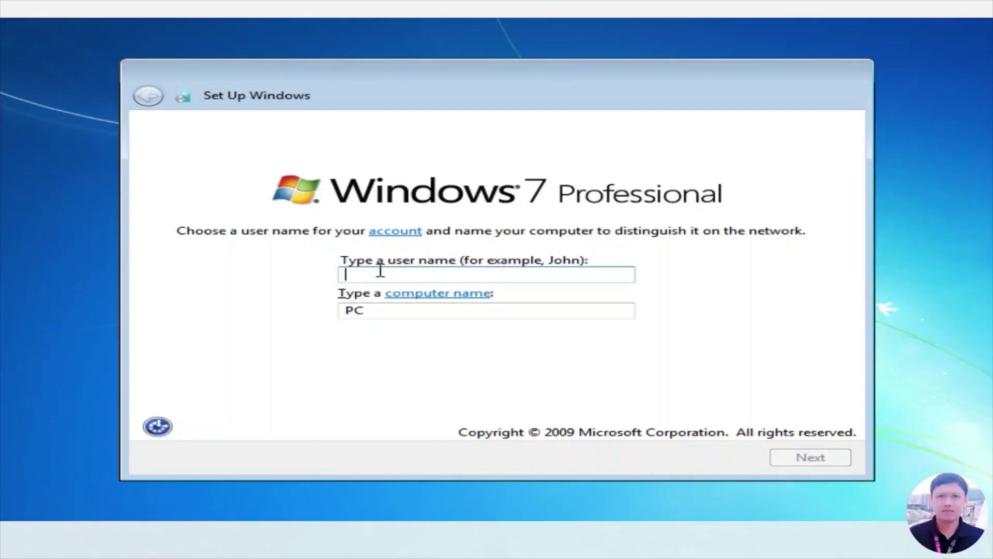
- Enter user name ABC, then set the account password and a password hint
text(ABC)
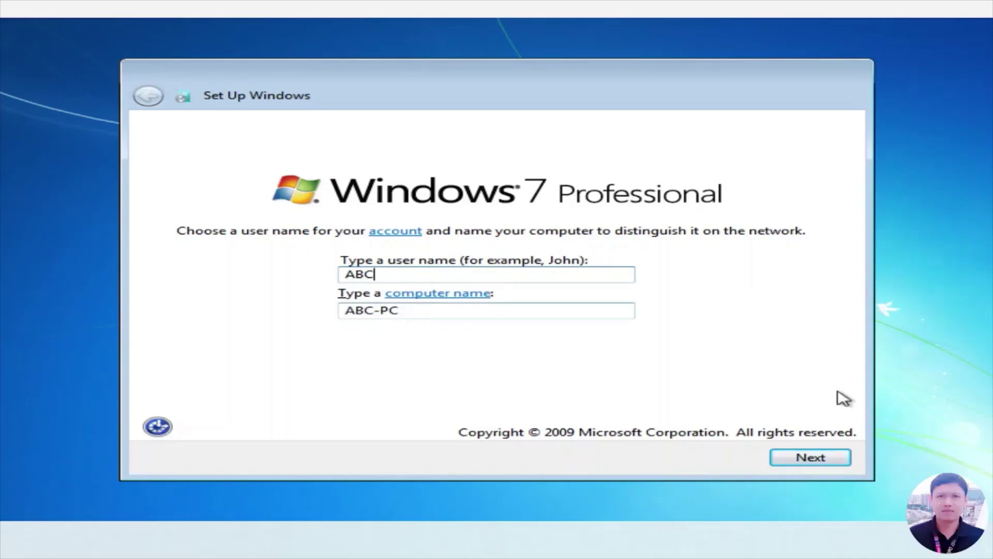
click(812, 456)
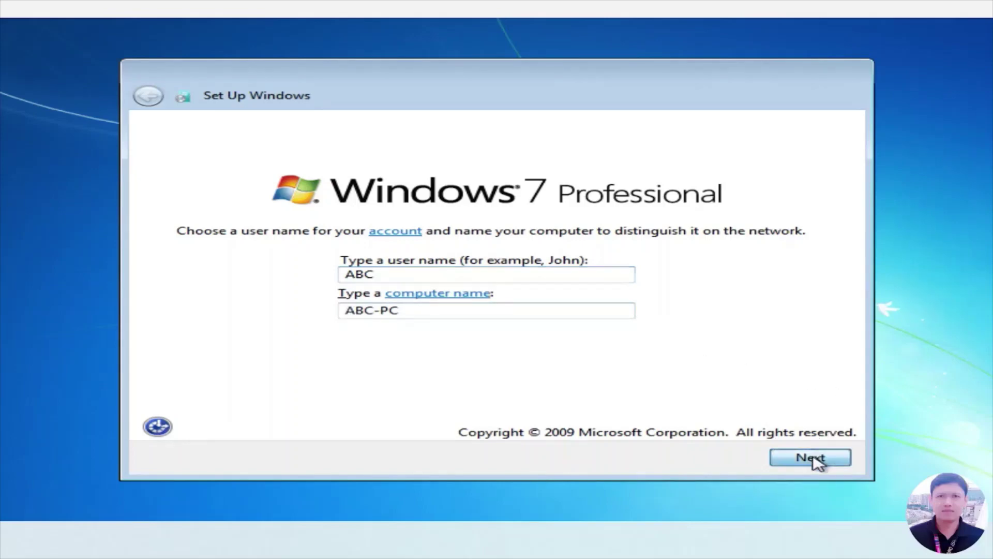
key(Caps_Lock)
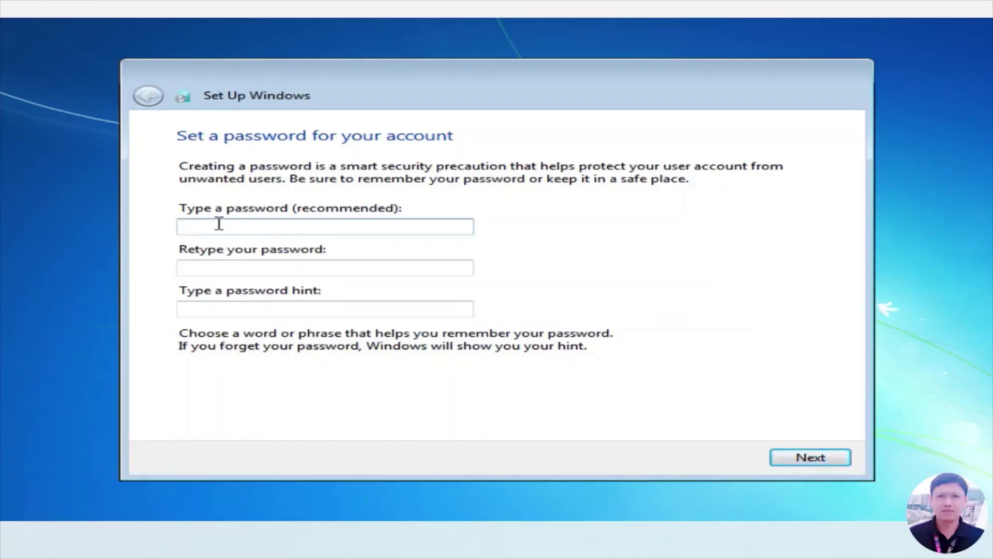
text(123)
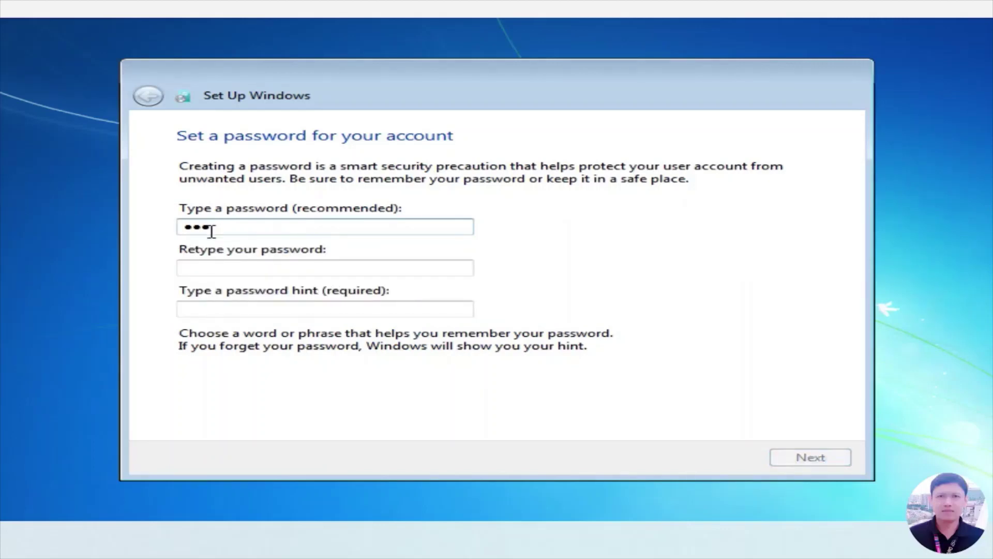
click(206, 265)
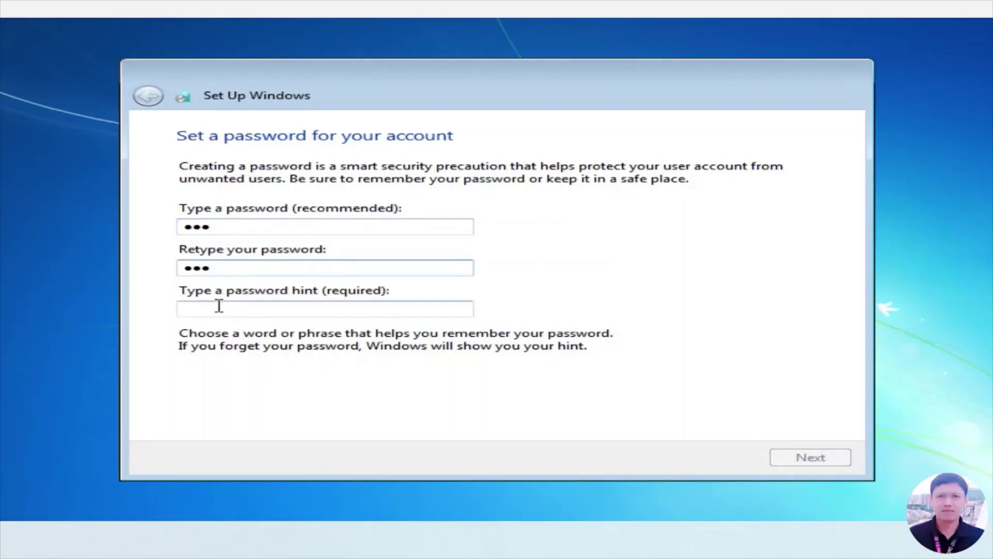
click(248, 306)
text(321)
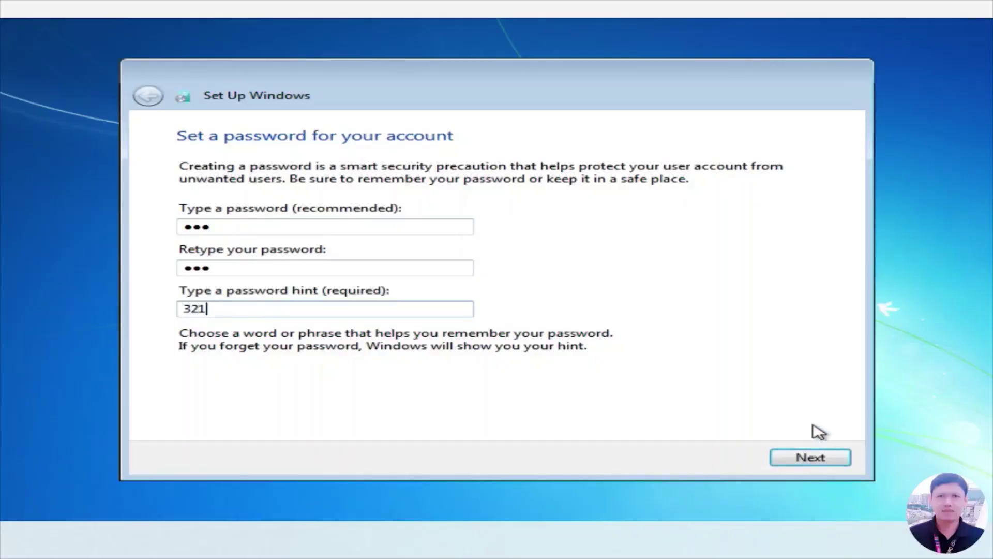
click(814, 463)
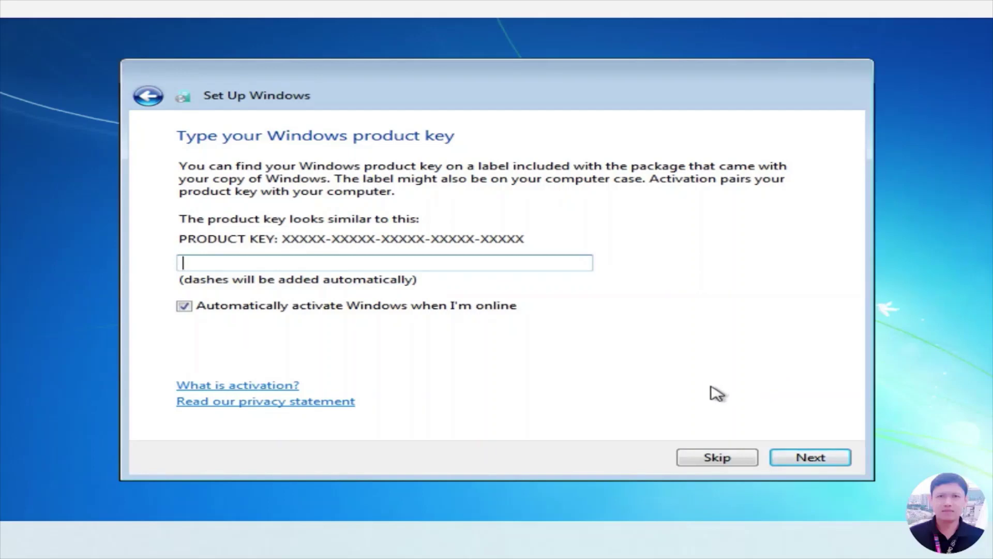
- Skip the product key, use recommended settings, and set the time zone to (UTC+07:00) Bangkok, Hanoi, Jakarta
click(718, 458)
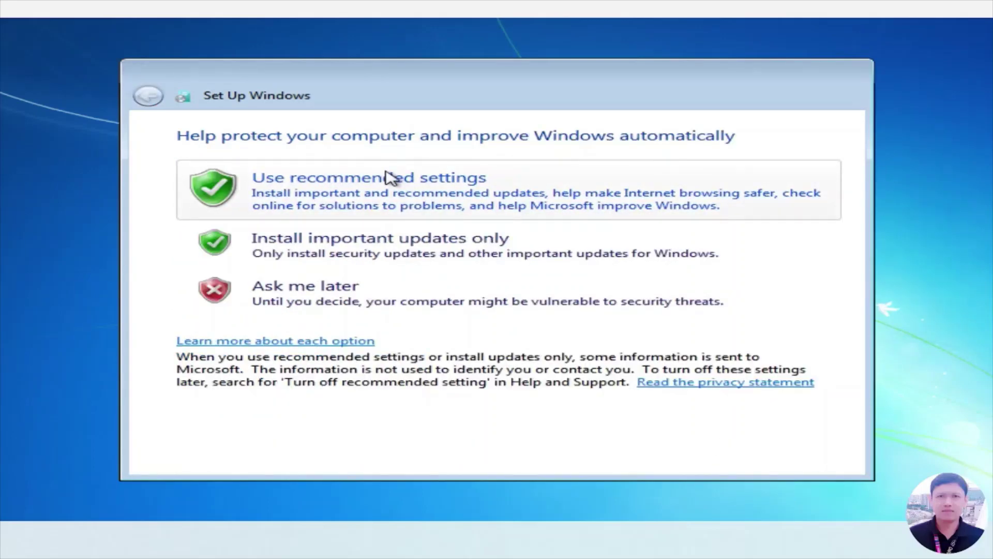
click(361, 191)
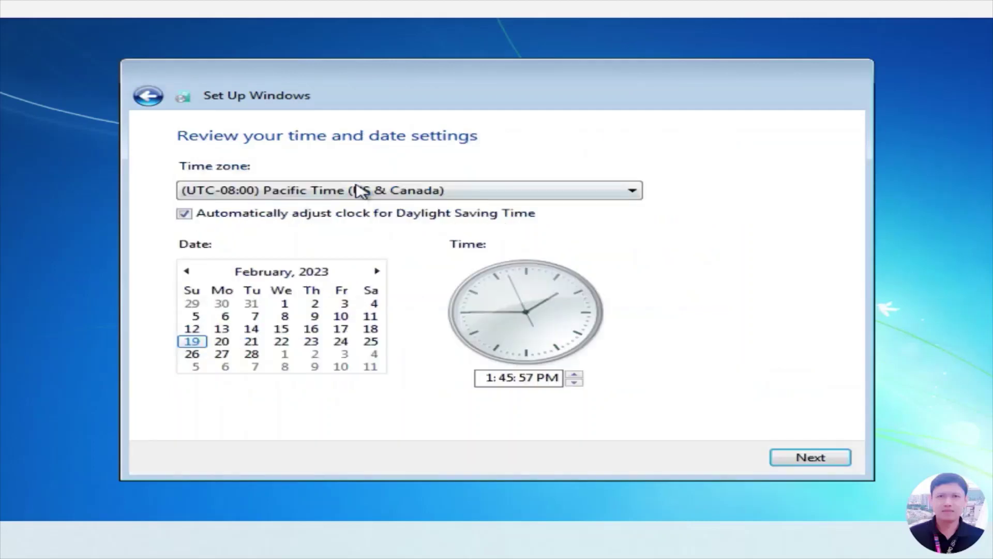
click(382, 195)
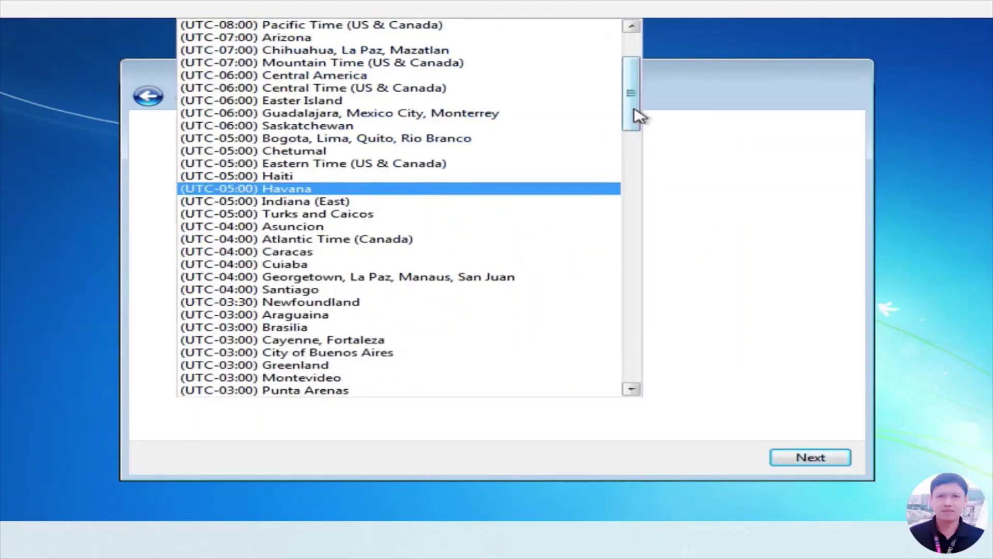
drag(641, 117, 623, 278)
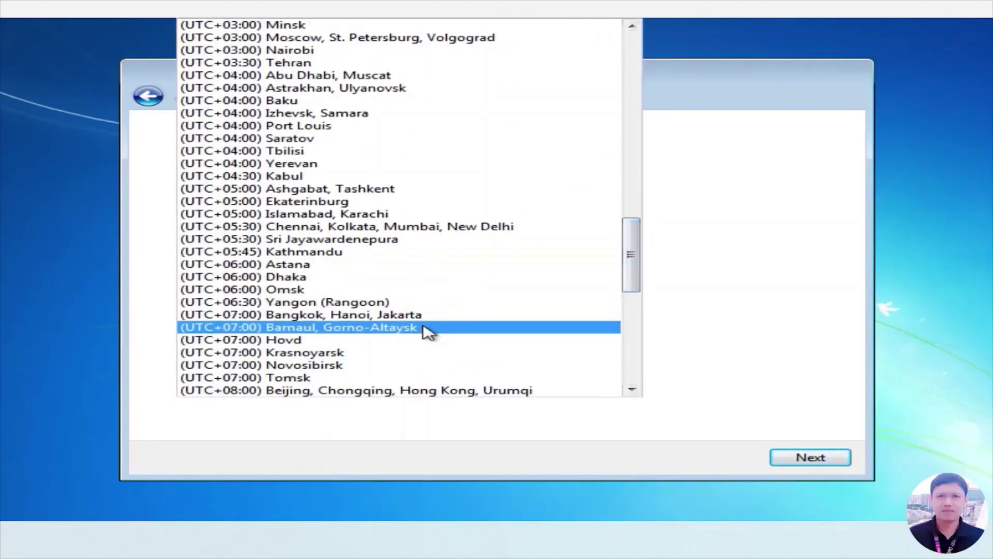
click(426, 318)
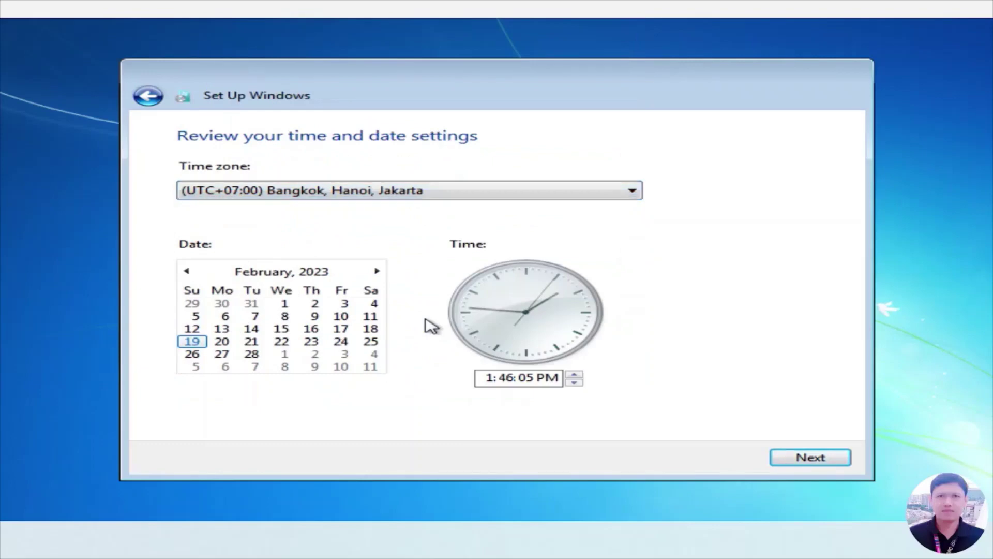
click(817, 462)
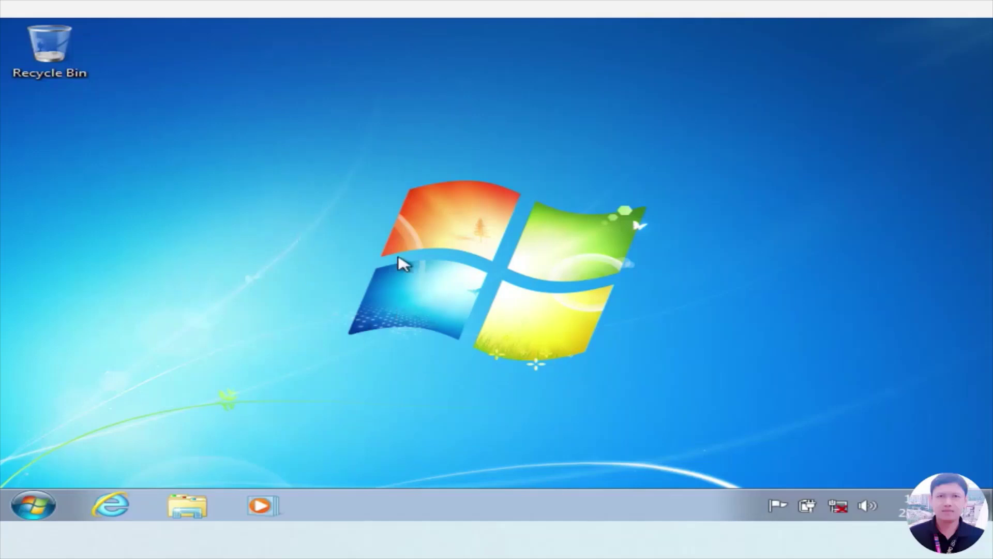
- Tick Computer, User's Files, Network and Control Panel in Desktop Icon Settings, then close Personalization
right_click(422, 238)
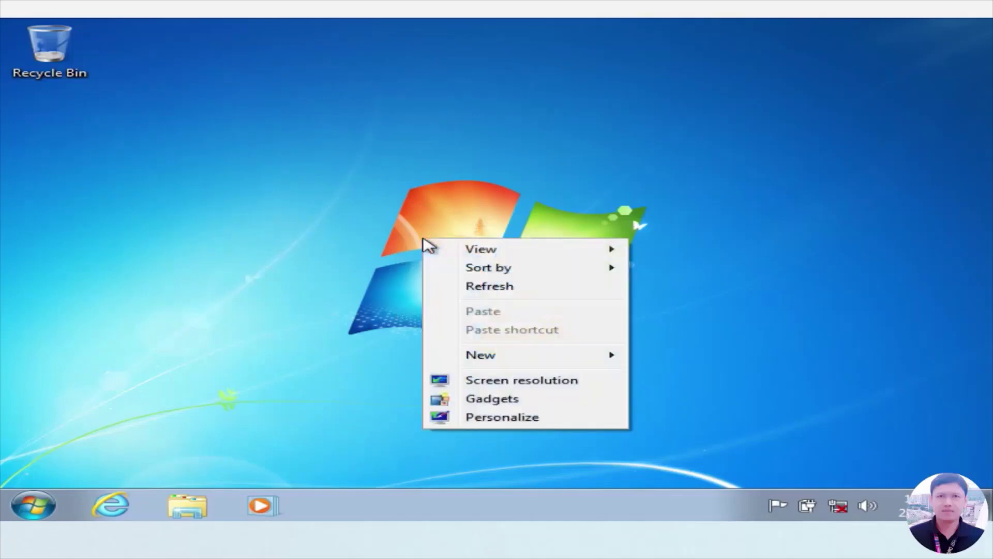
click(503, 418)
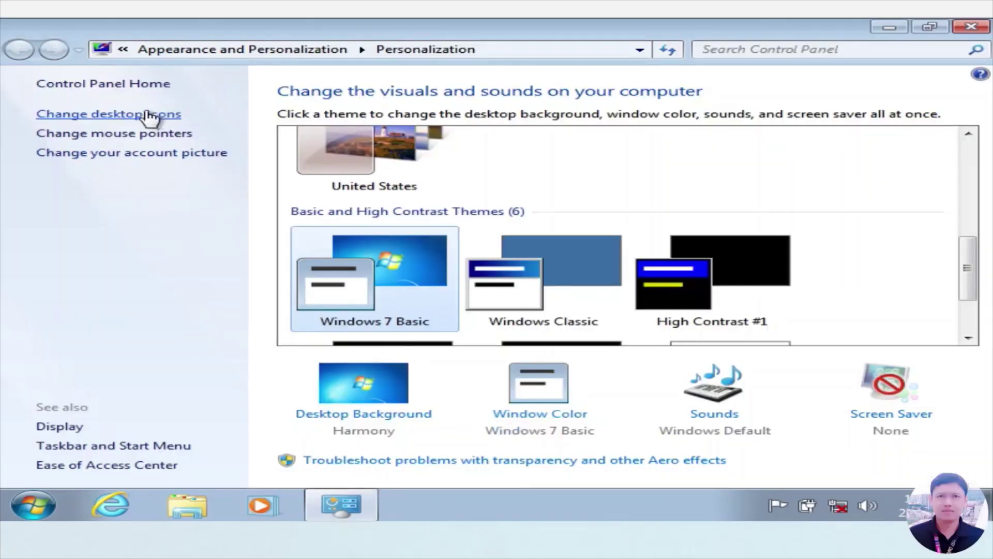
click(151, 114)
click(151, 118)
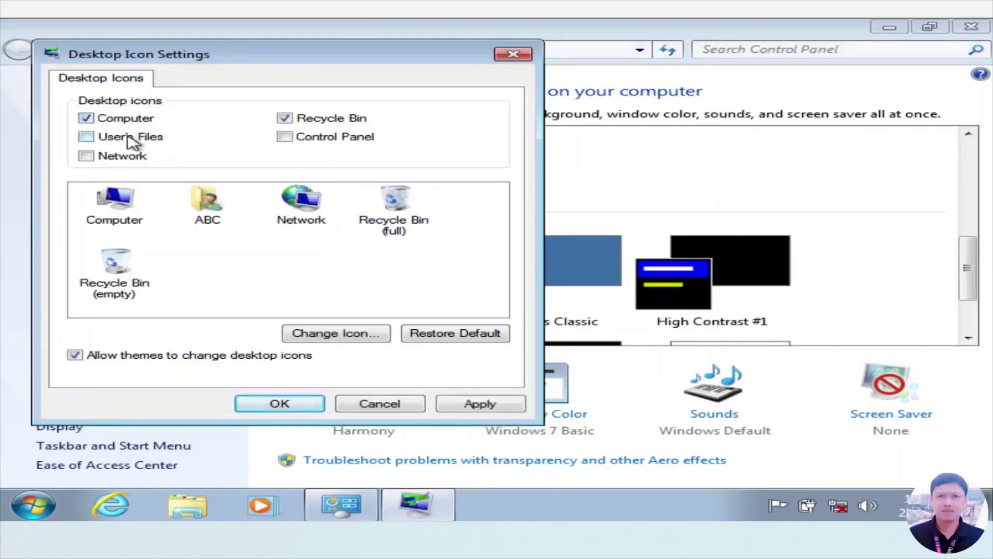
click(130, 137)
click(127, 158)
click(306, 141)
click(473, 403)
click(280, 404)
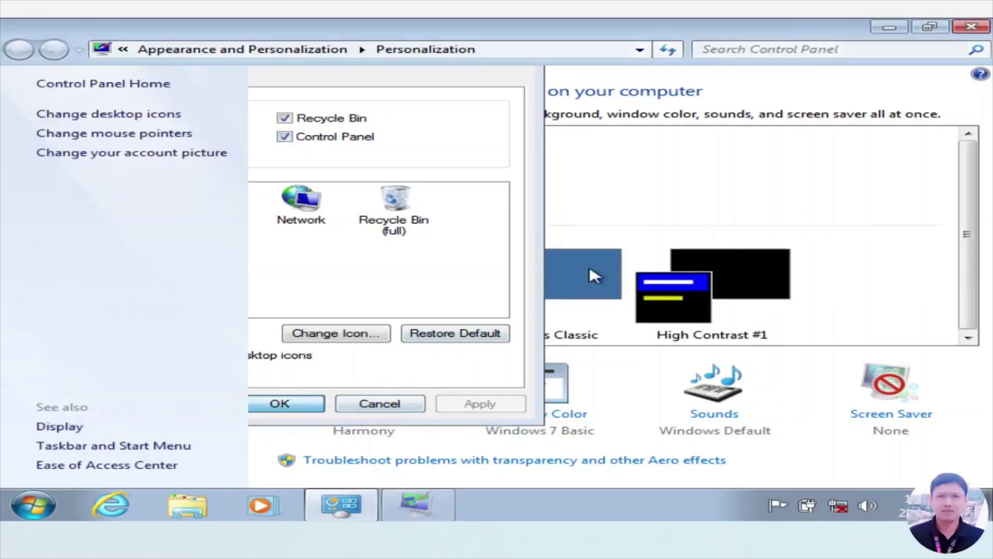
click(972, 26)
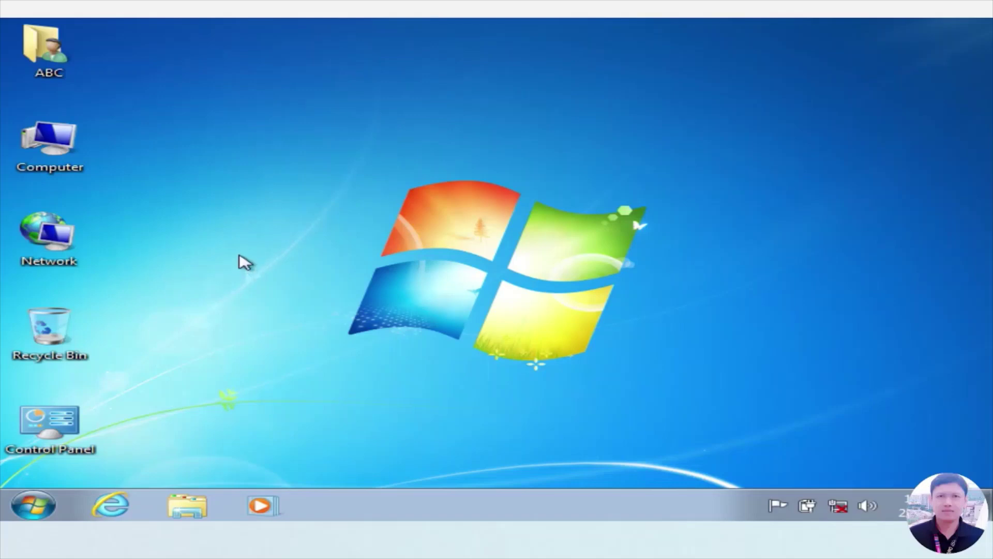
right_click(58, 142)
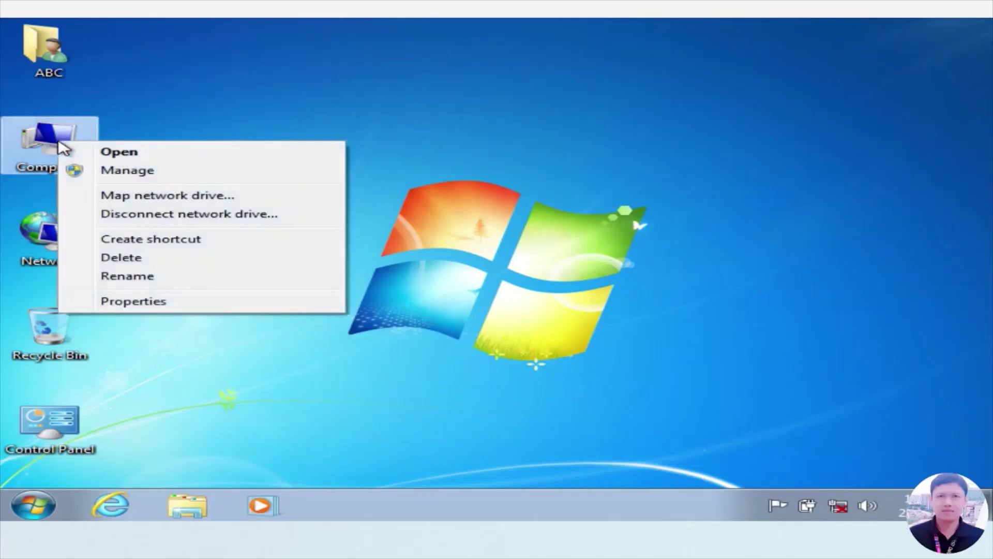
click(150, 302)
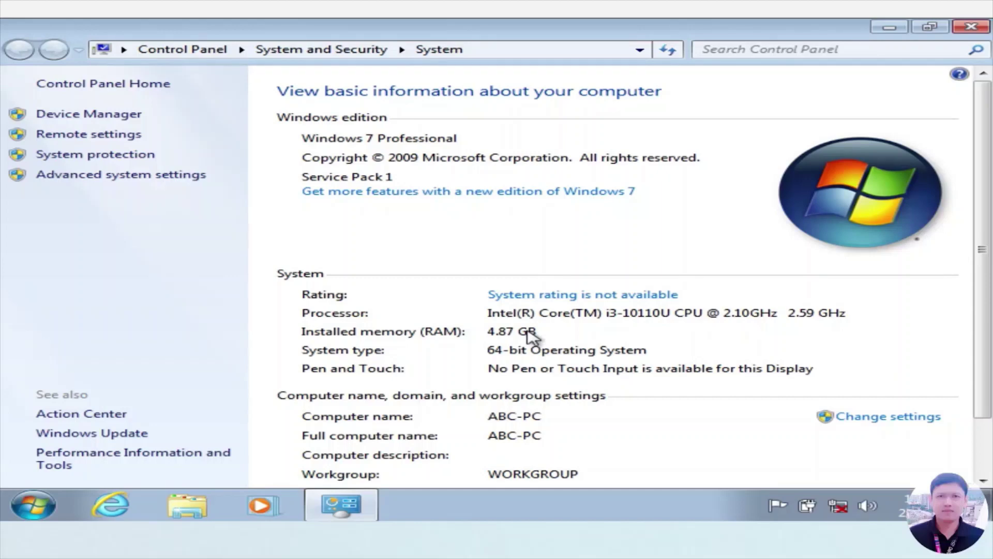
key(alt+F4)
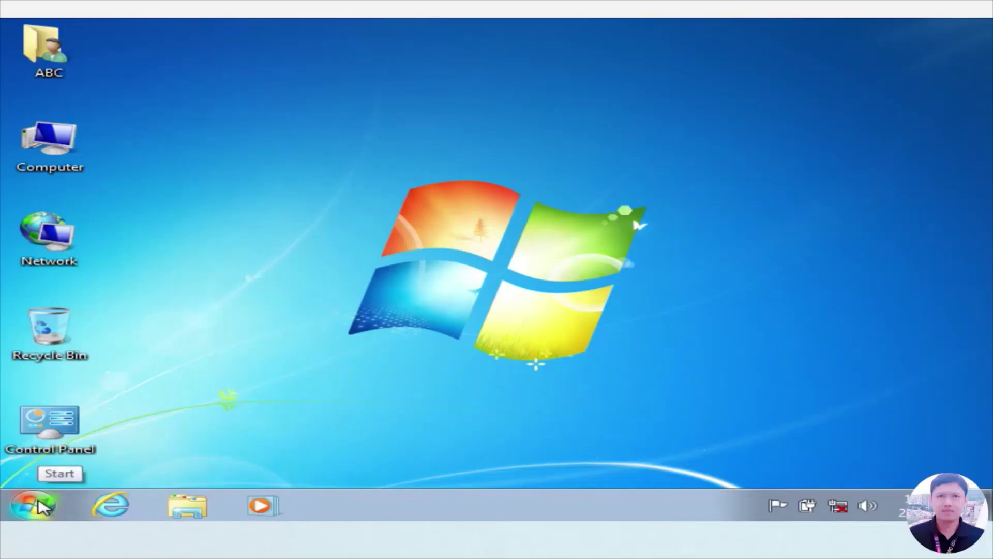
click(40, 505)
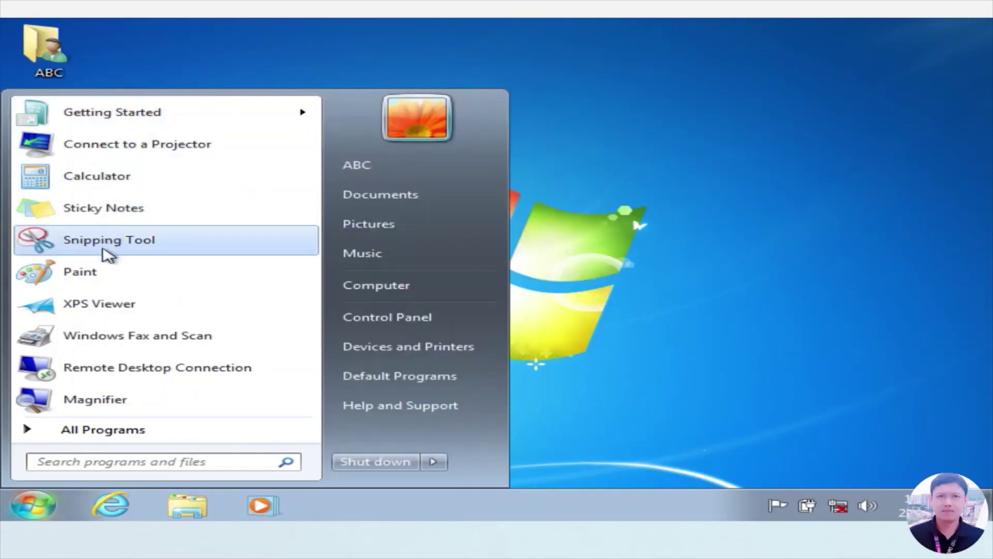
click(61, 431)
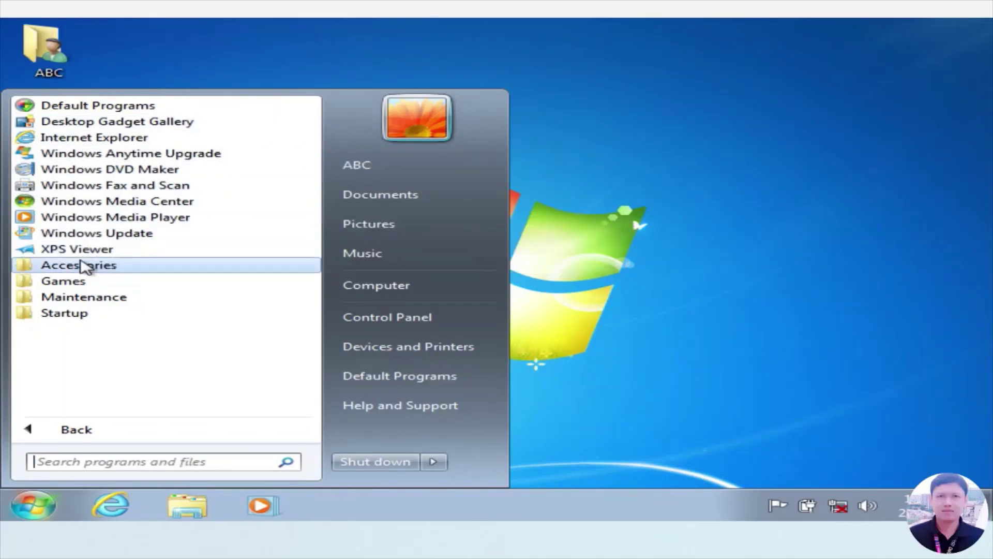
click(61, 281)
click(57, 330)
click(95, 265)
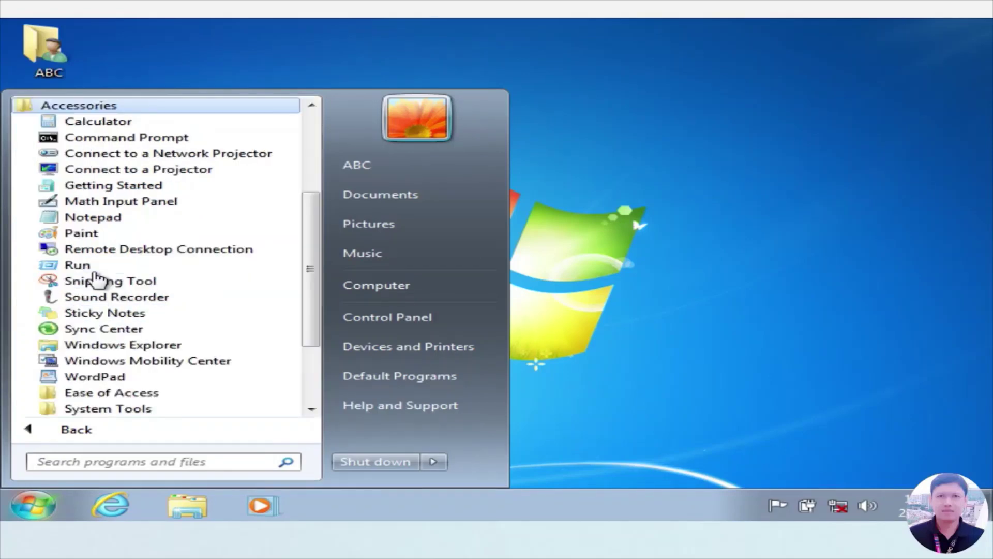
key(Escape)
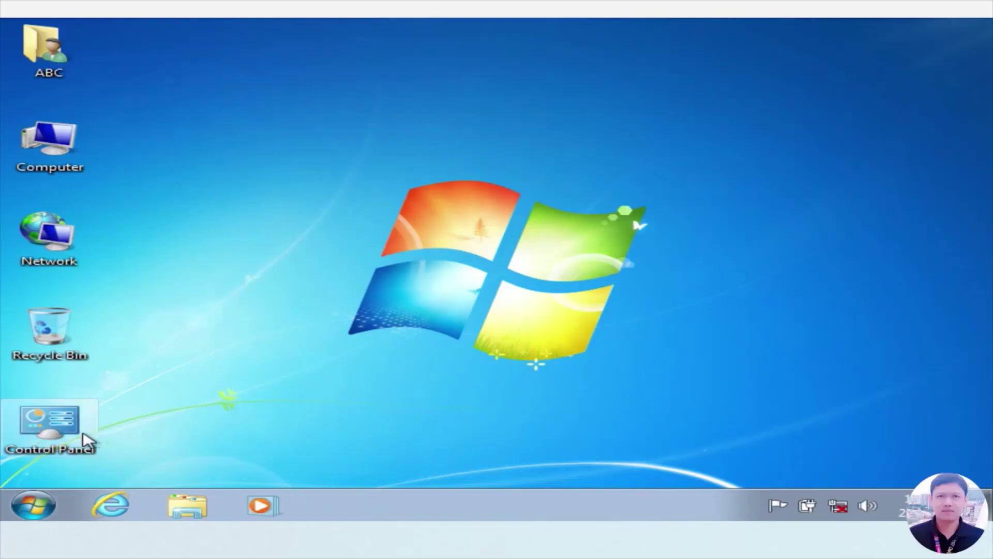
- Switch Control Panel's View by to Large icons, then Small icons, and close it
double_click(57, 426)
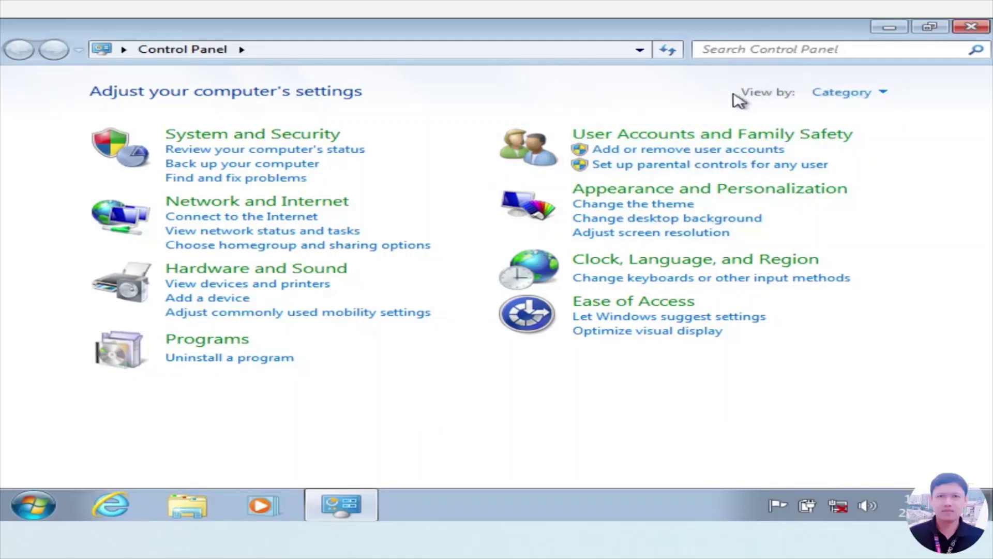
click(884, 94)
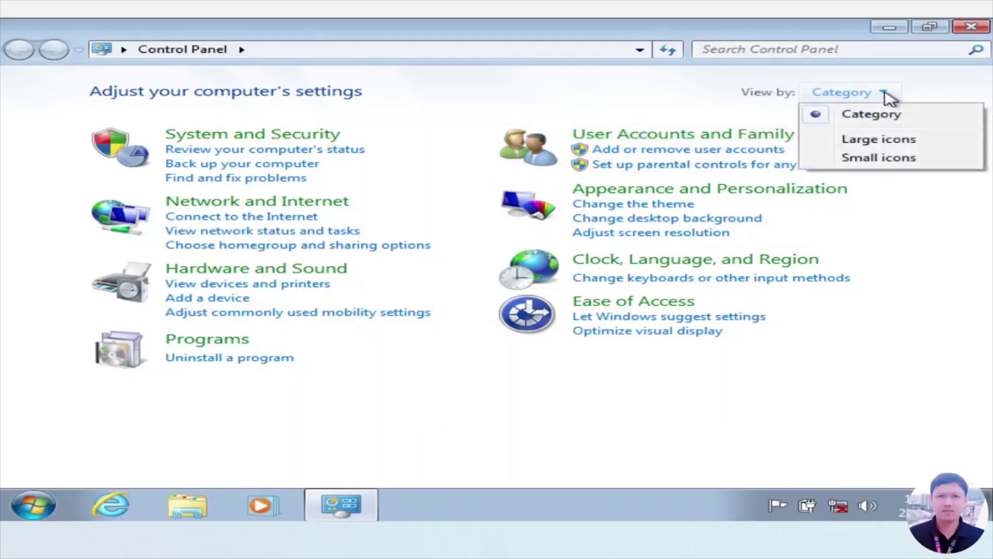
click(892, 141)
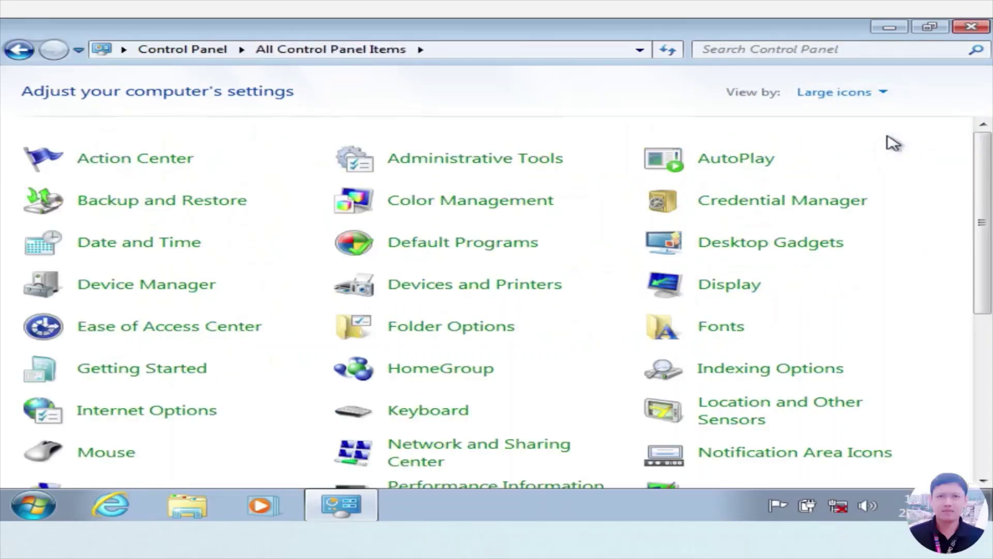
scroll(868, 239, down, 2)
scroll(866, 237, up, 2)
click(885, 93)
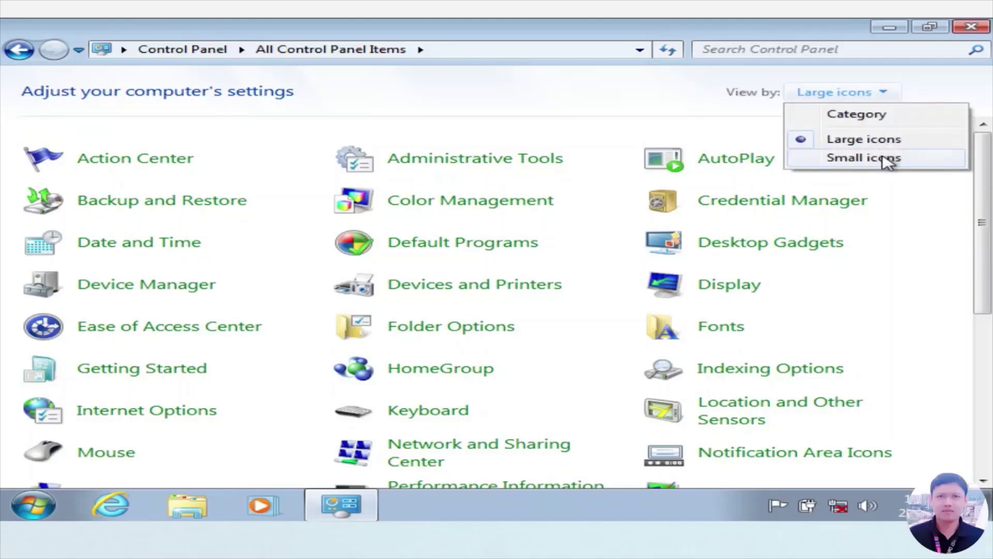
click(888, 159)
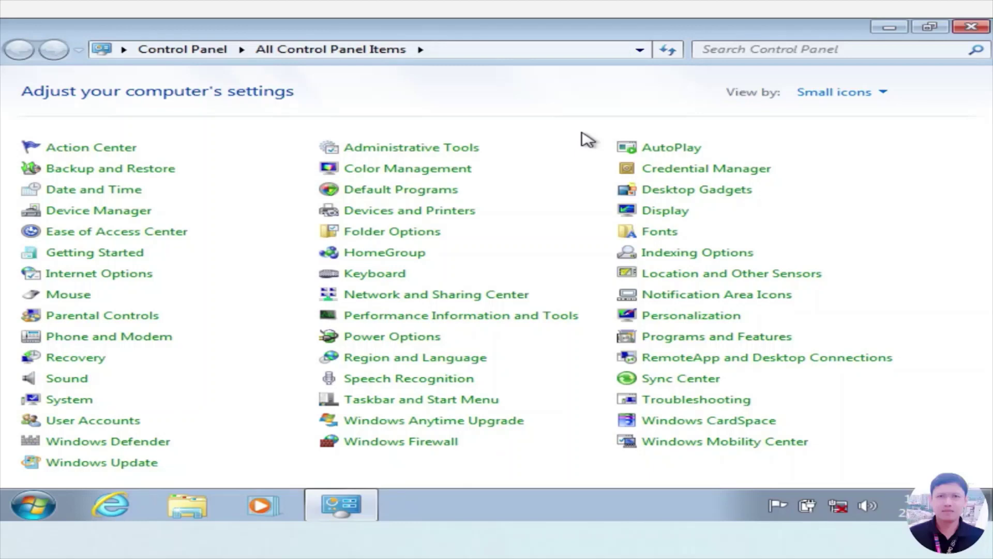
key(alt+F4)
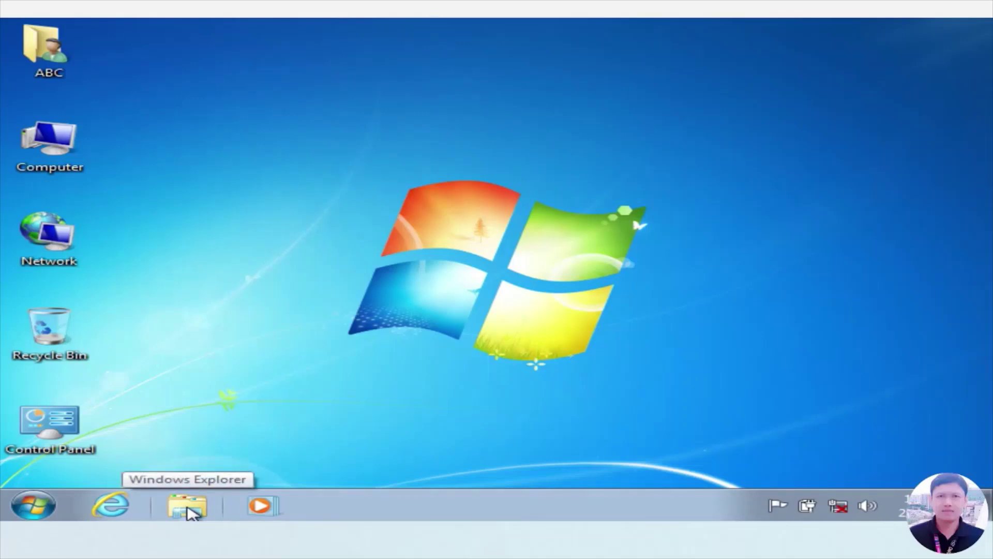
click(189, 510)
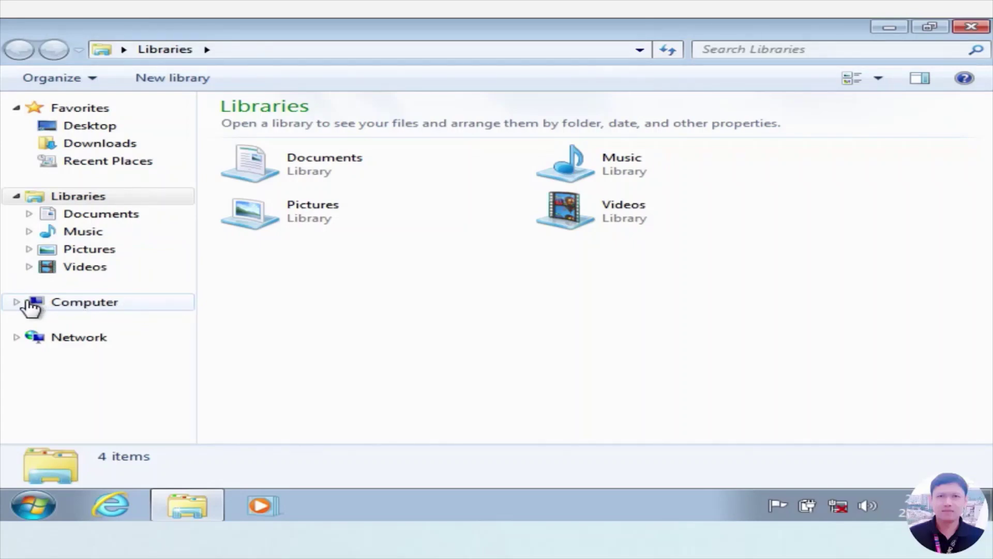
click(56, 307)
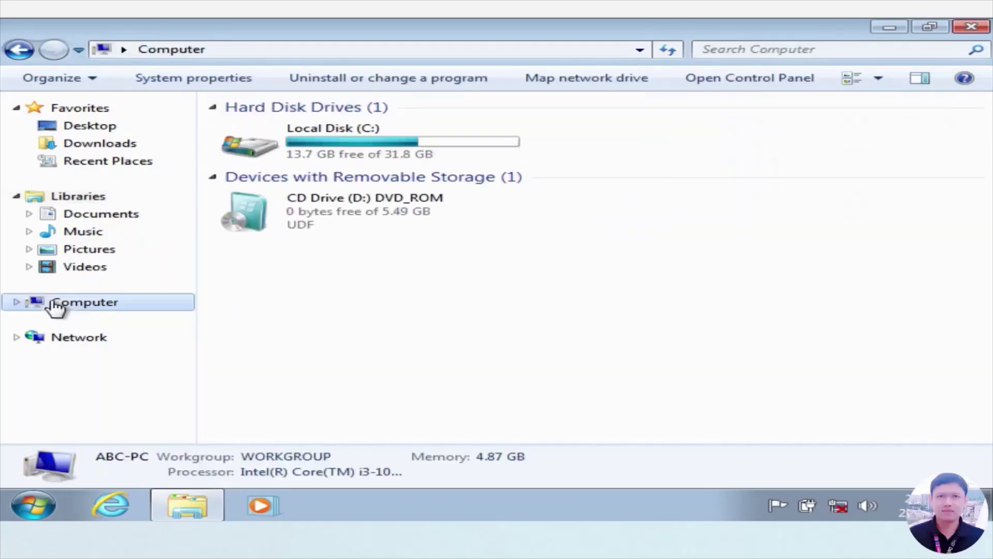
click(384, 142)
right_click(384, 143)
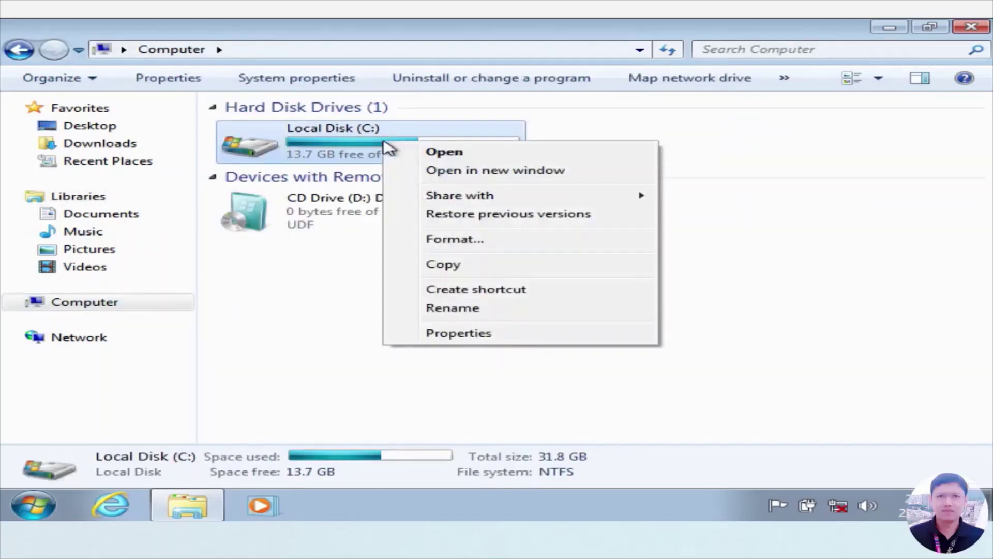
click(470, 335)
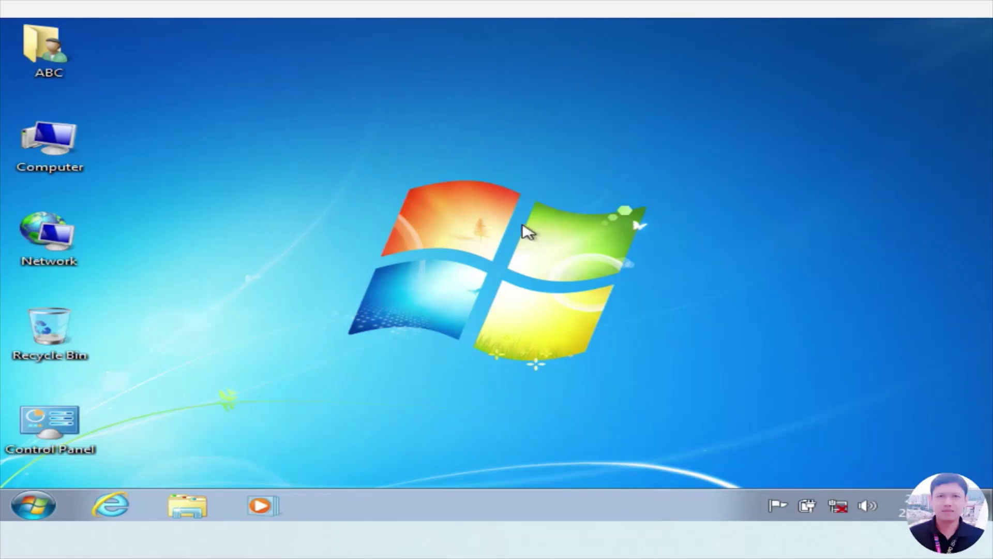
- Save Penguins as the desktop background in Personalization, then close the window
right_click(473, 226)
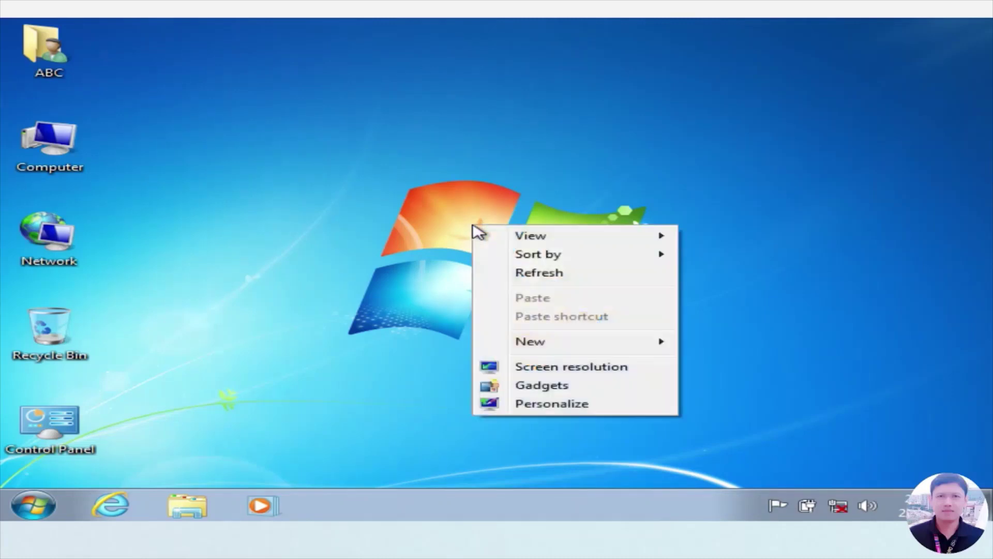
click(547, 405)
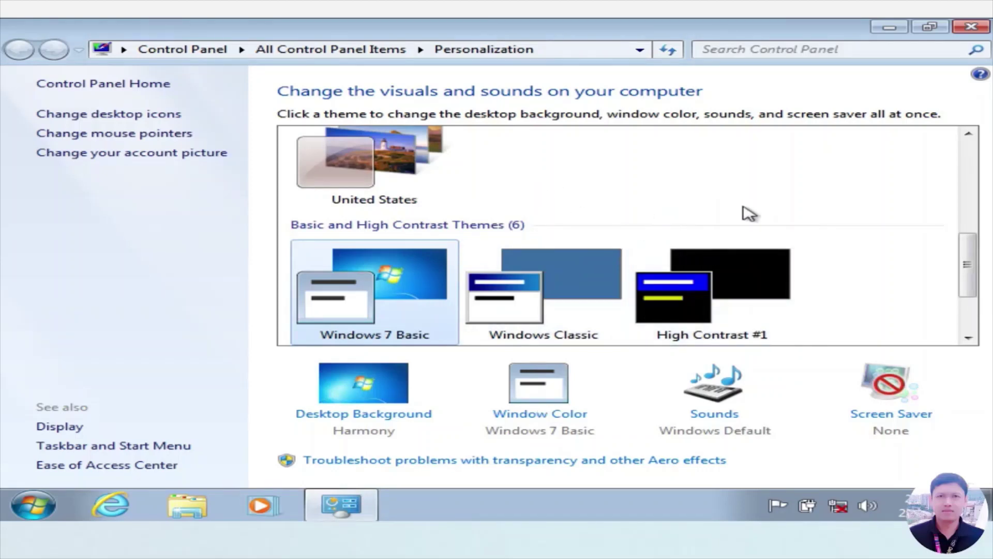
scroll(818, 275, down, 2)
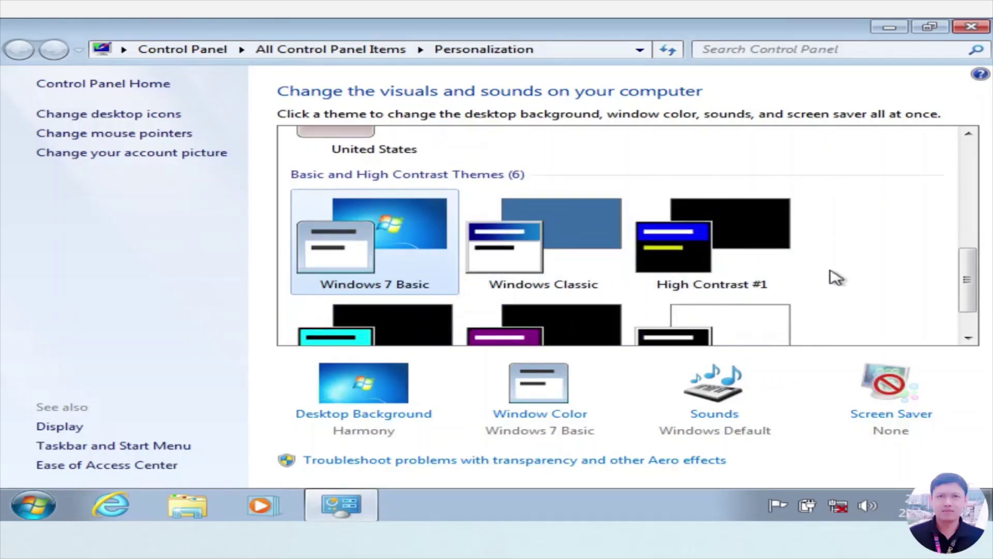
scroll(831, 270, down, 2)
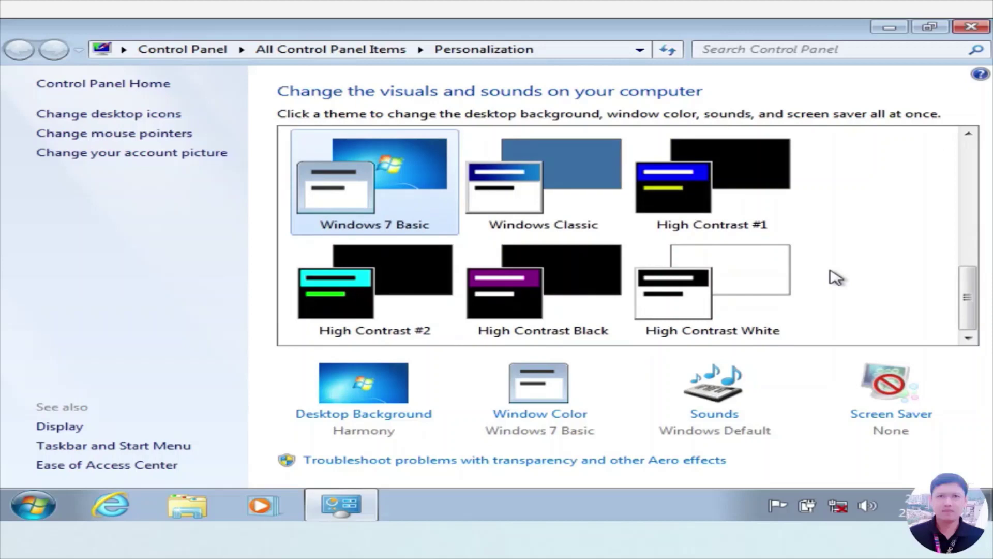
scroll(831, 278, up, 4)
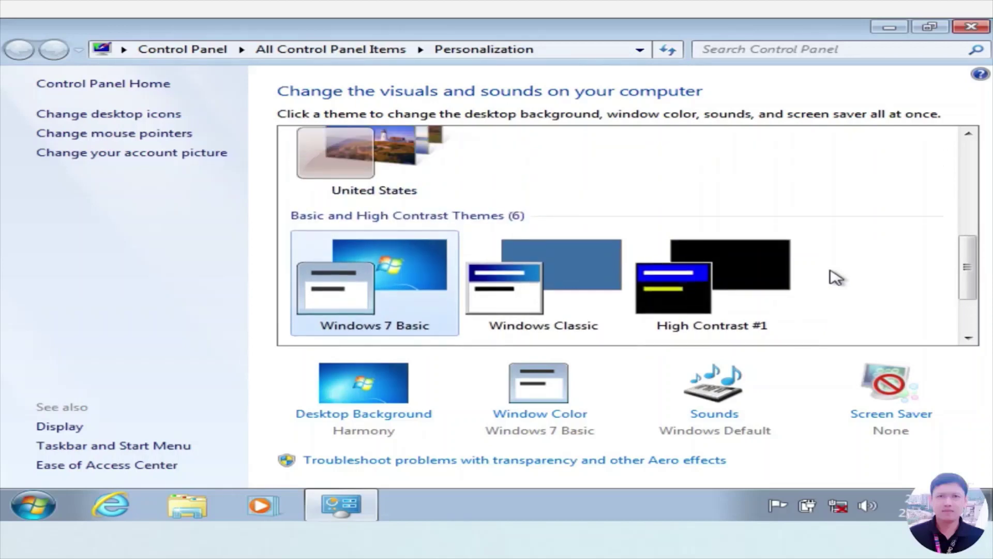
click(363, 413)
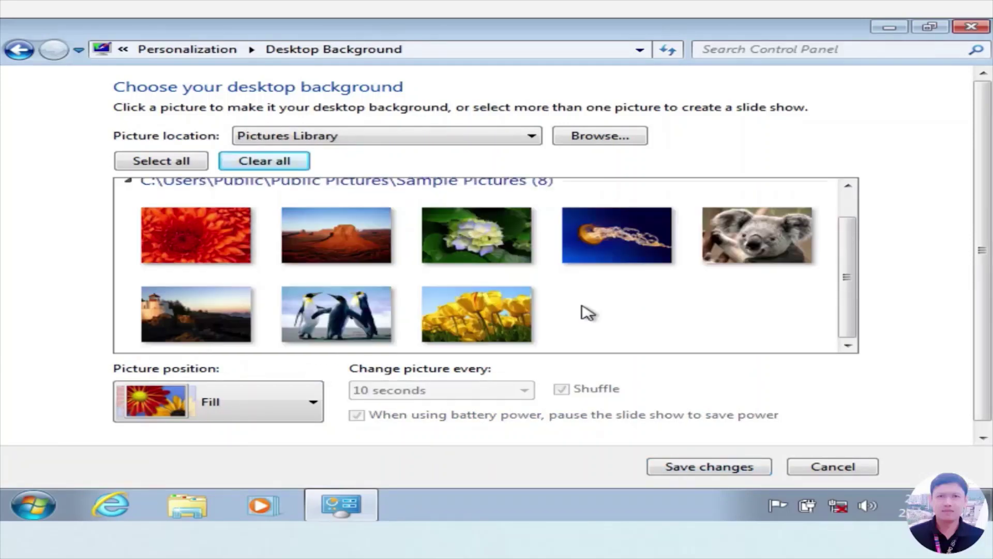
click(285, 288)
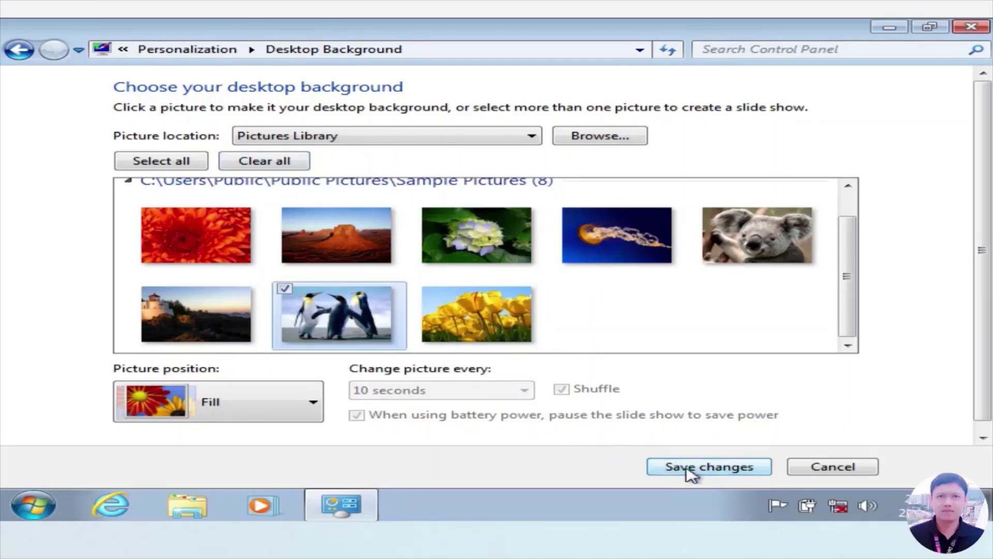
click(688, 469)
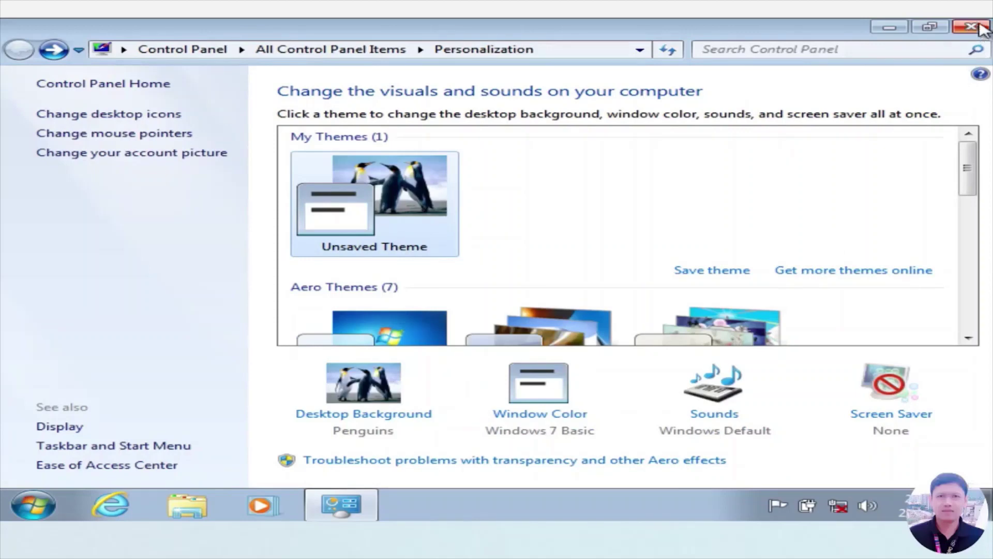
click(979, 31)
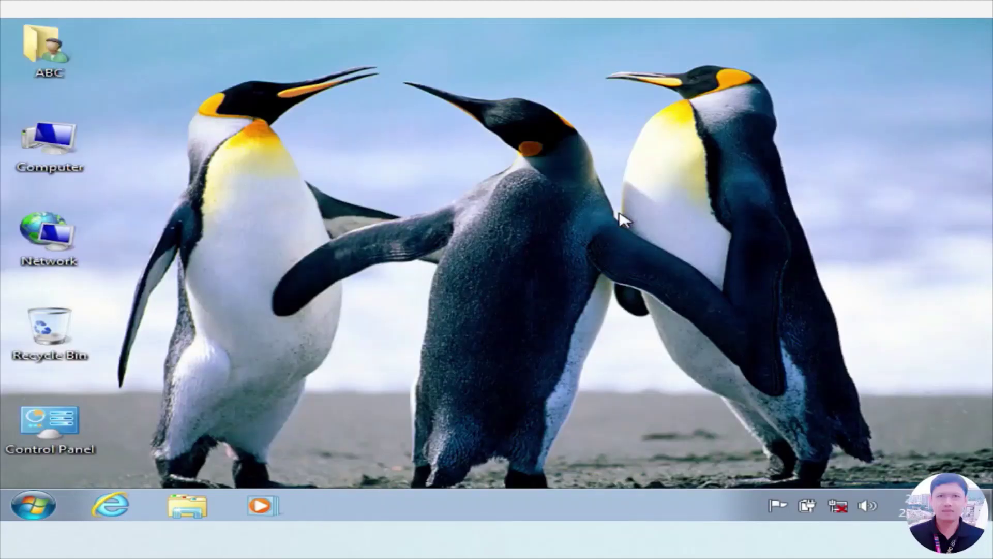